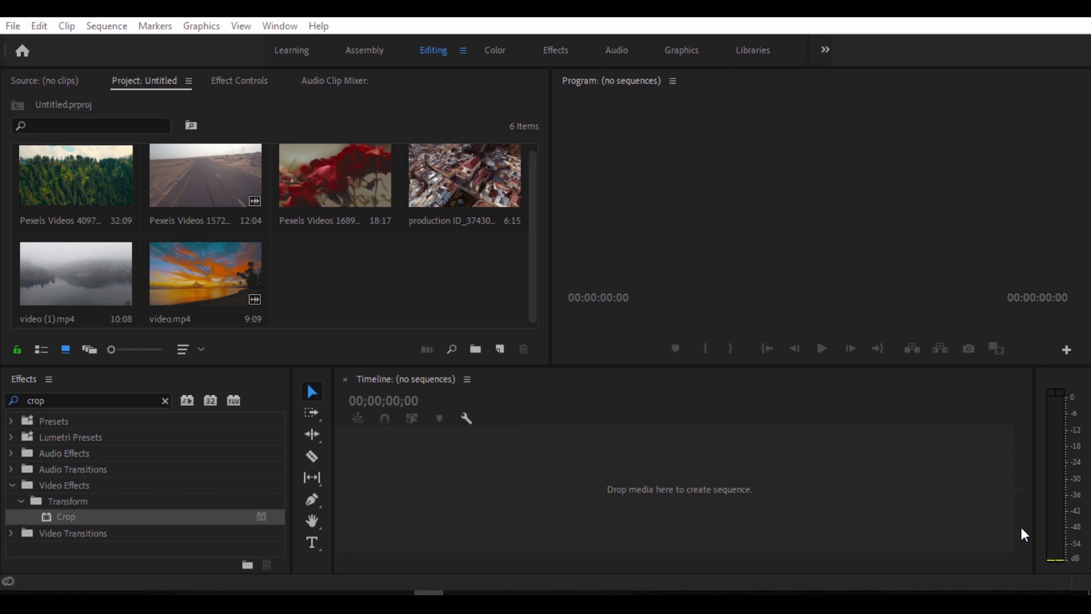
Clear the 'crop' search in the Effects panel and select video.mp4 and video (1).mp4.
click(942, 256)
click(782, 471)
click(430, 271)
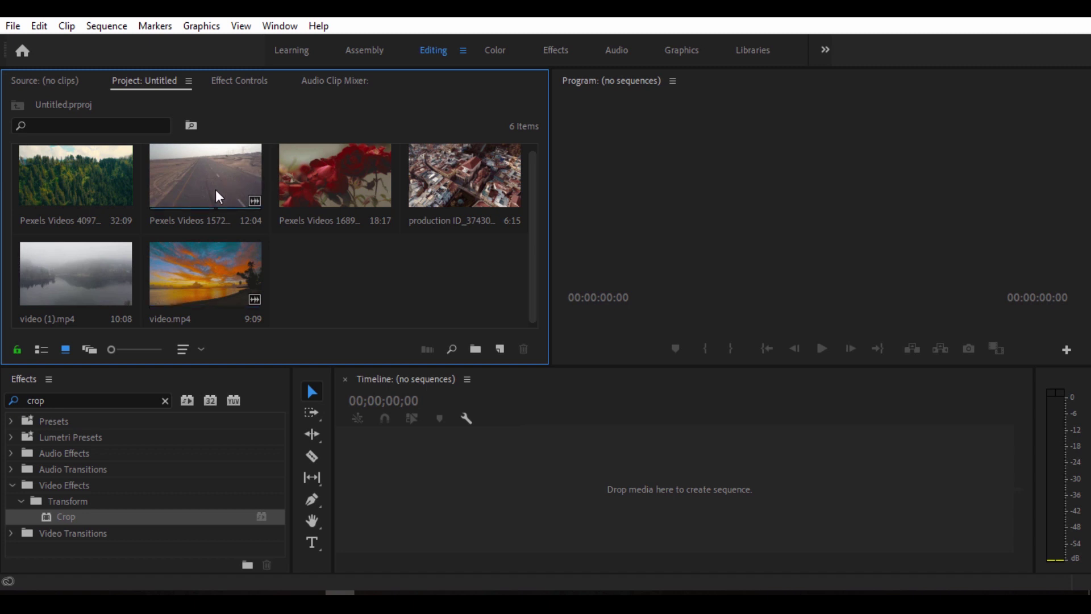
click(165, 402)
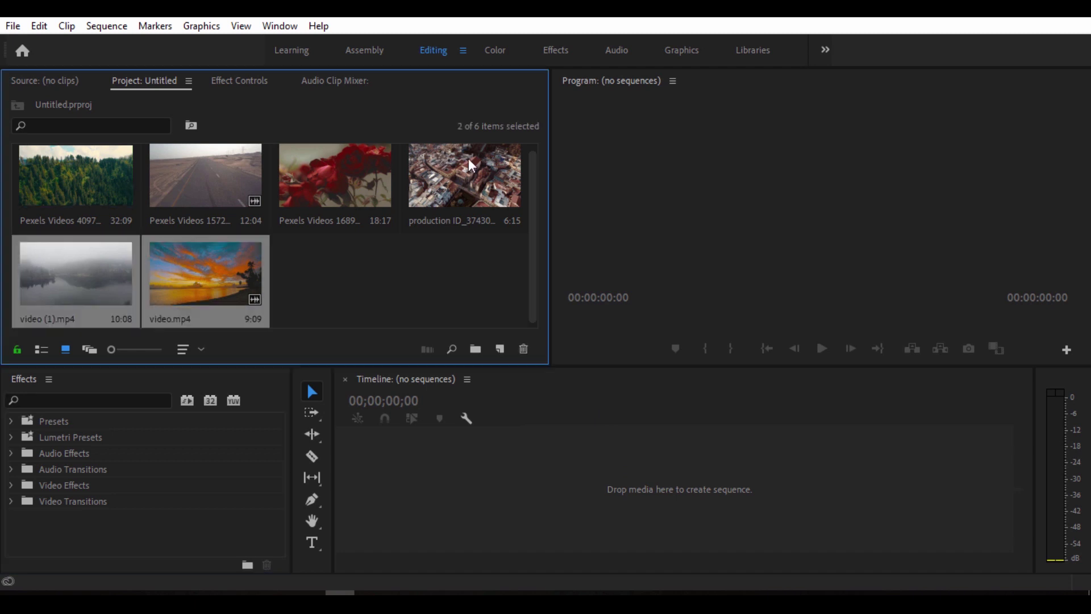
Build a sequence from the sunset, foggy lake and aerial city clips, unlinking and deleting their audio.
ctrl+click(463, 174)
drag(463, 174, 603, 482)
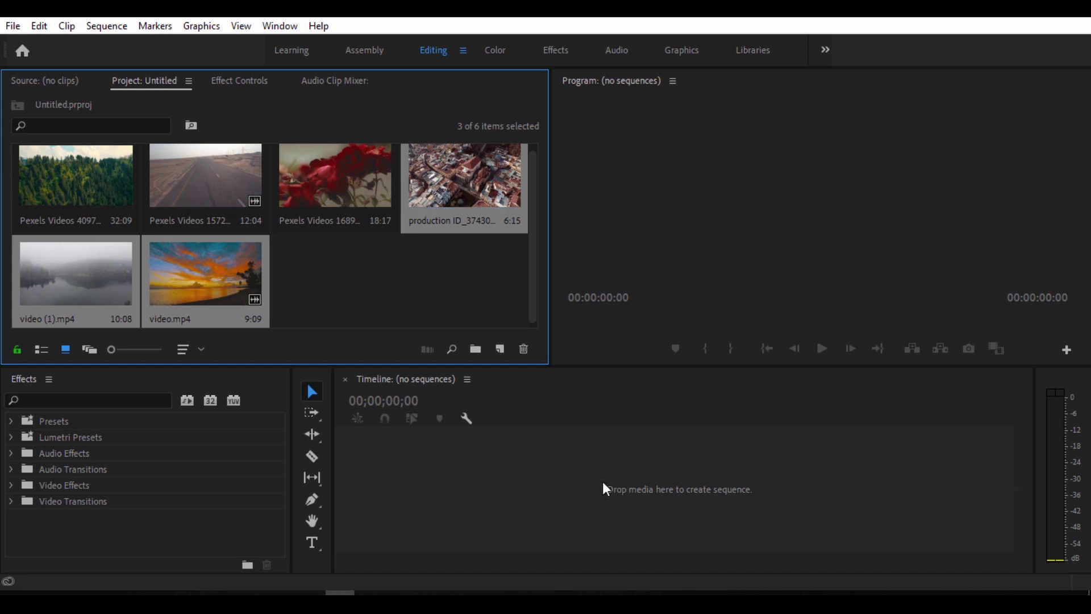
drag(694, 512, 525, 467)
right_click(543, 474)
click(590, 266)
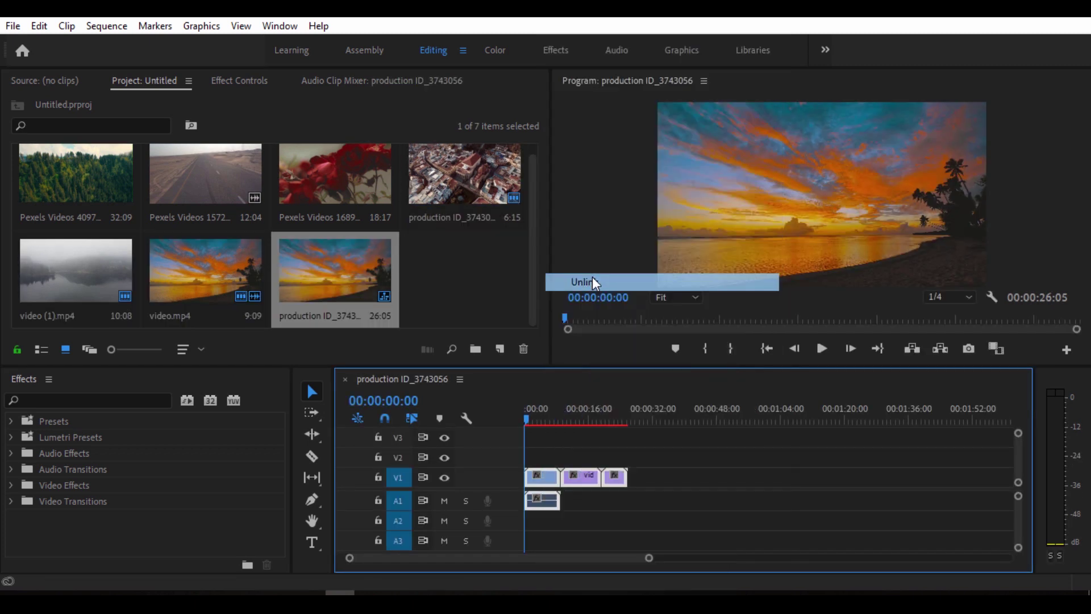
key(Delete)
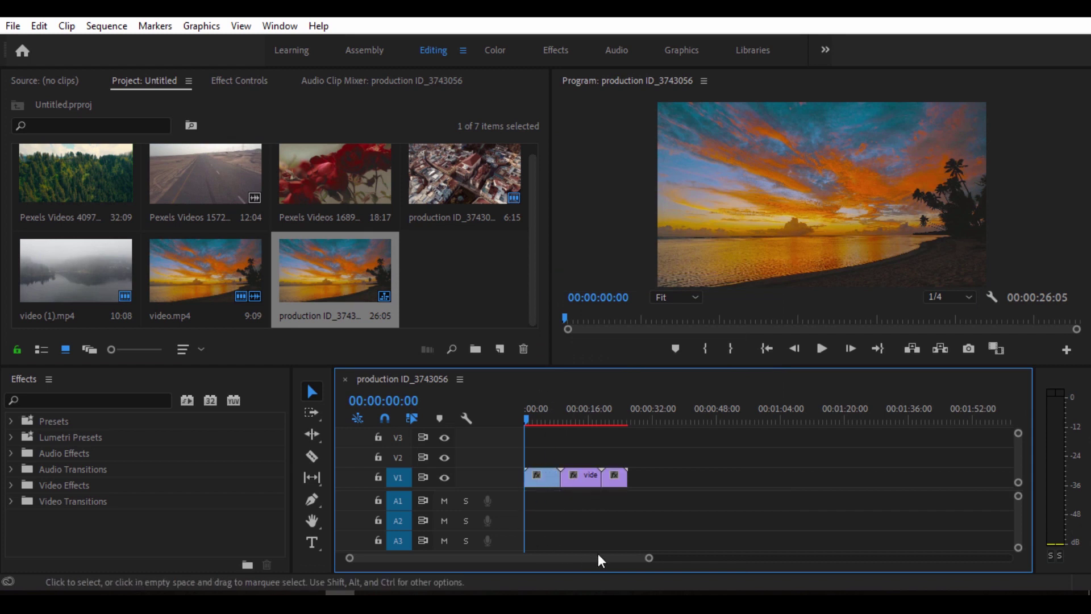
drag(649, 558, 565, 557)
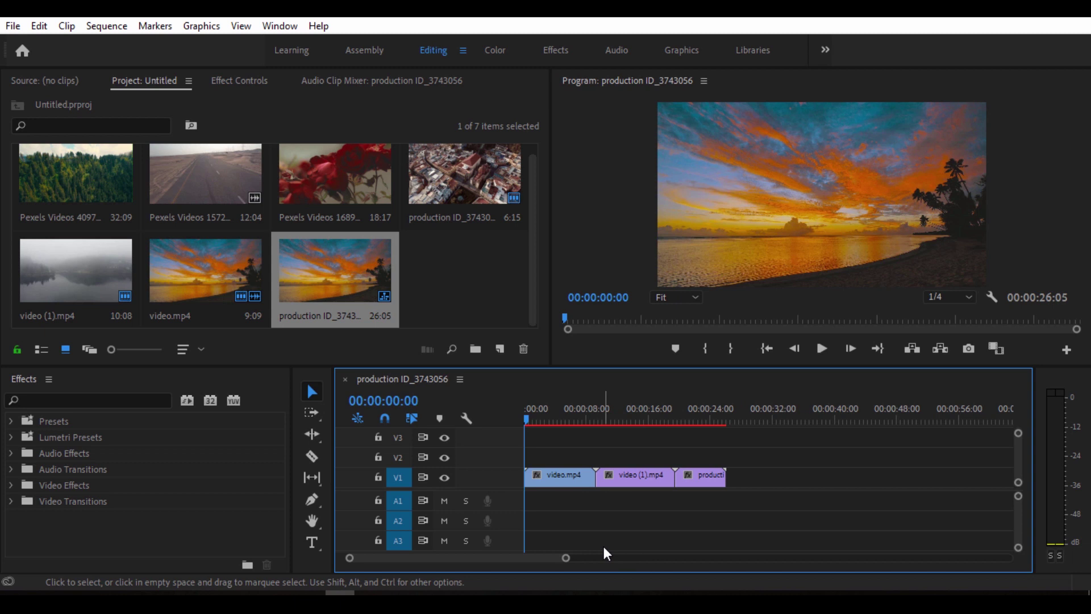
Stack video (1).mp4 on V2 and the city clip on V3 at the sequence start.
drag(636, 478, 561, 455)
drag(697, 483, 578, 420)
click(534, 420)
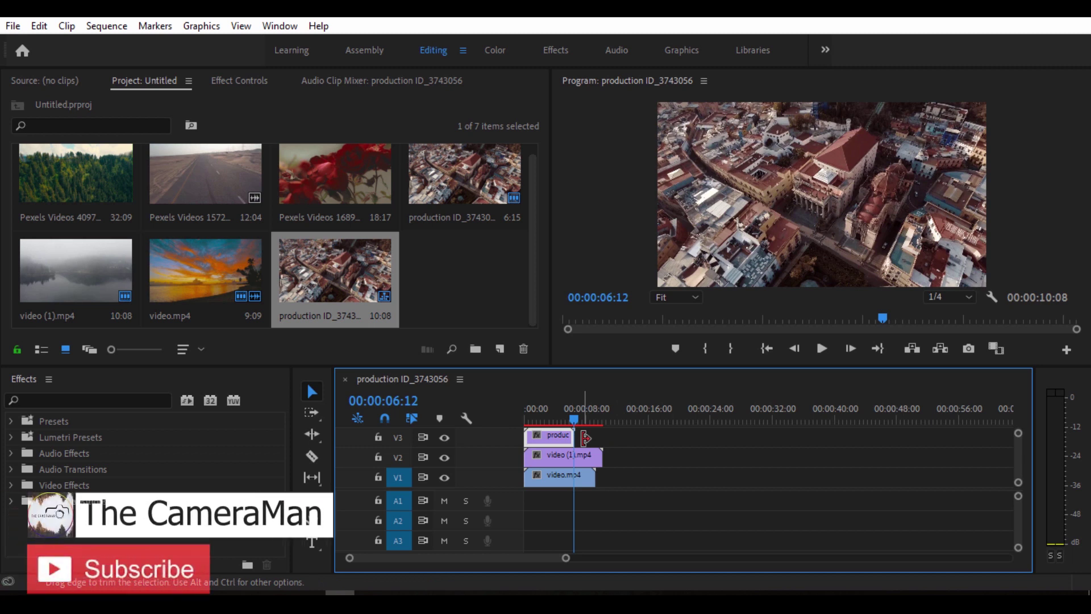
Razor the clips at the playhead and delete the leftover ends so all three end together.
key(c)
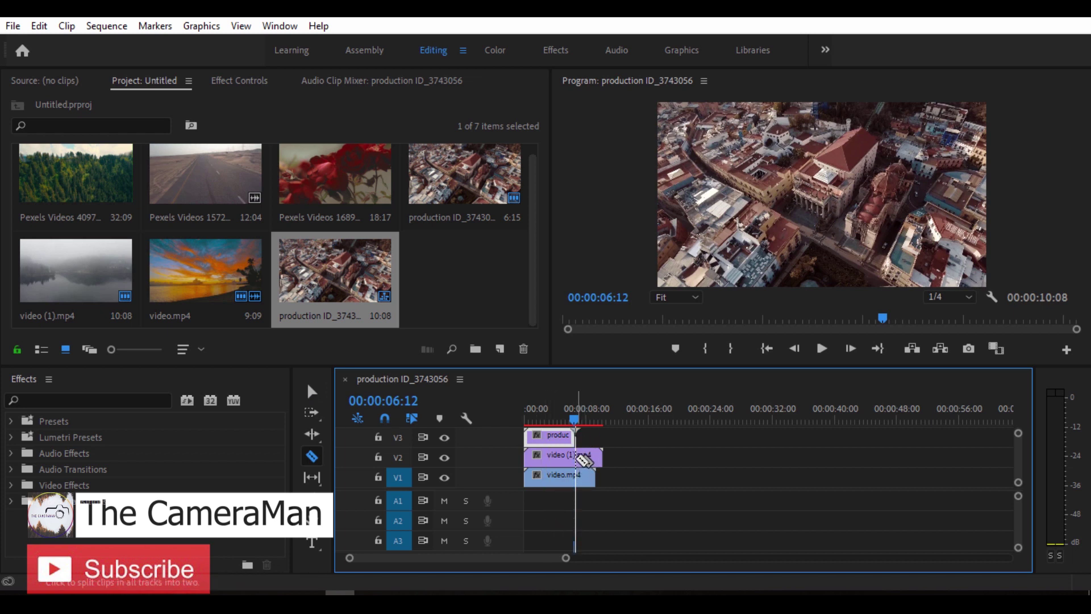
shift+click(580, 458)
key(v)
drag(631, 518, 564, 423)
key(Delete)
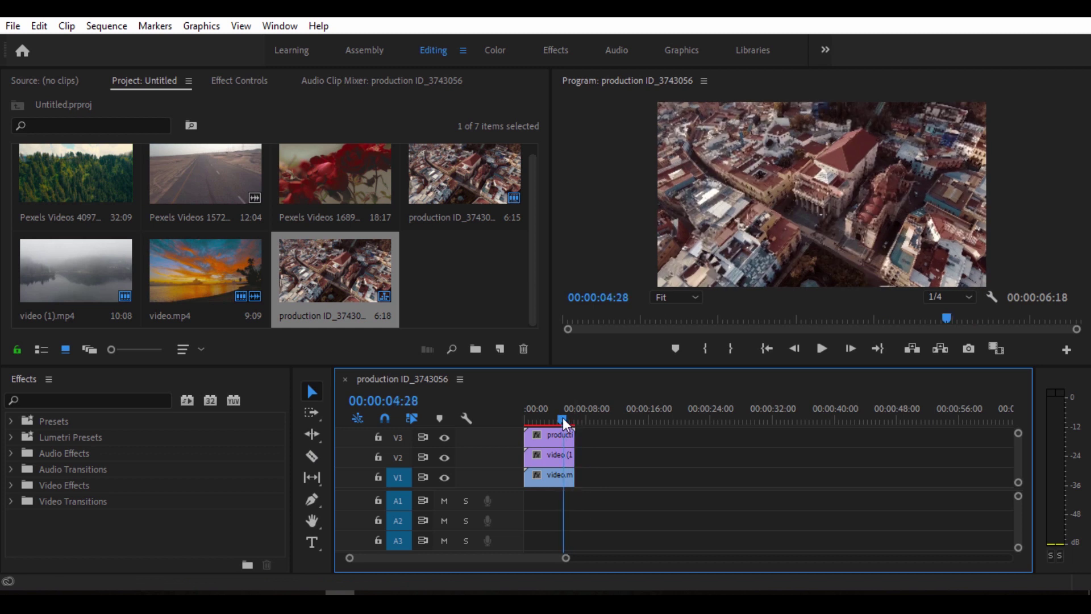
drag(571, 558, 495, 558)
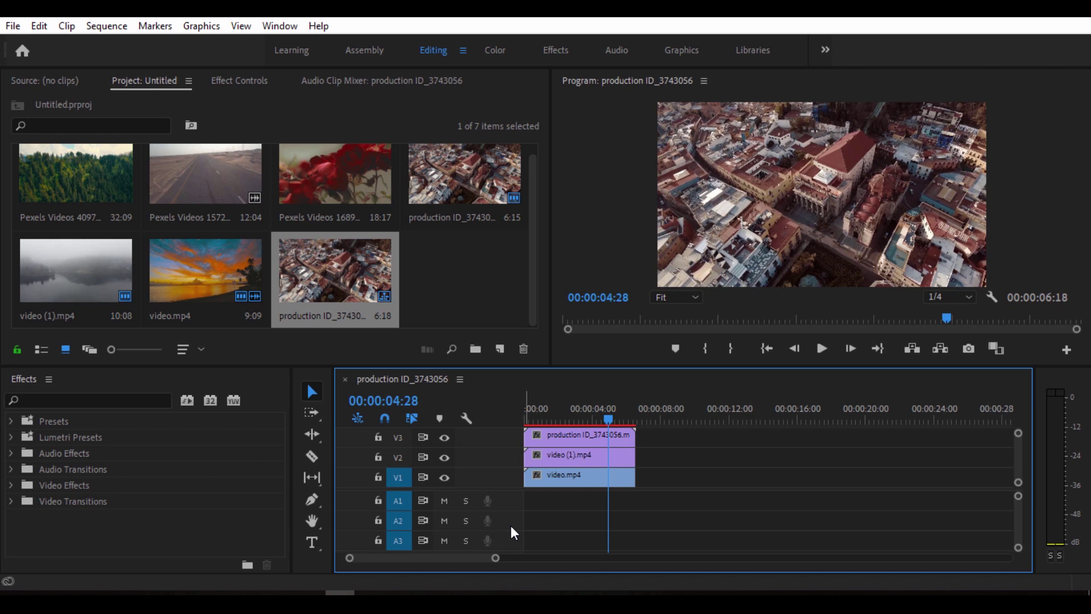
Search the Effects panel for 'crop' and apply Crop to the V1, V2 and V3 clips.
click(125, 401)
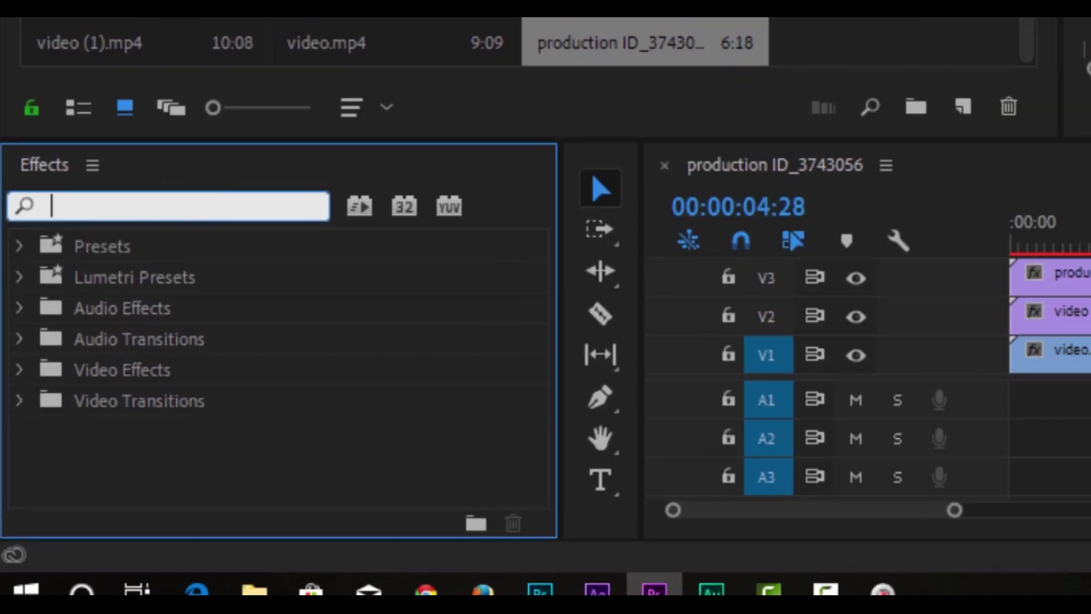
text(crop)
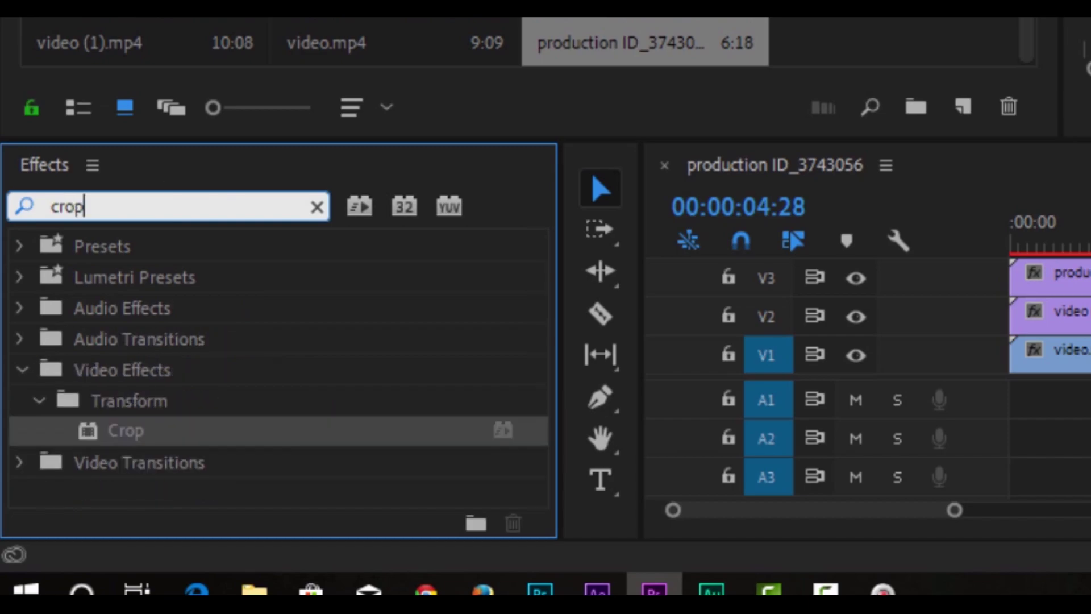
drag(178, 441, 1012, 399)
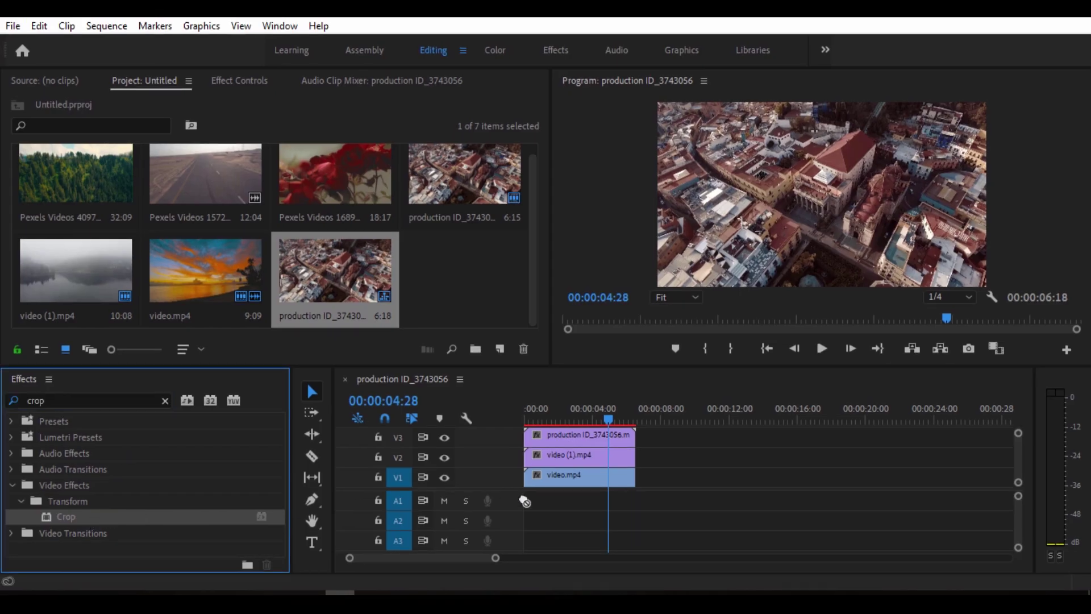
drag(524, 500, 598, 480)
drag(95, 517, 562, 457)
drag(128, 517, 587, 431)
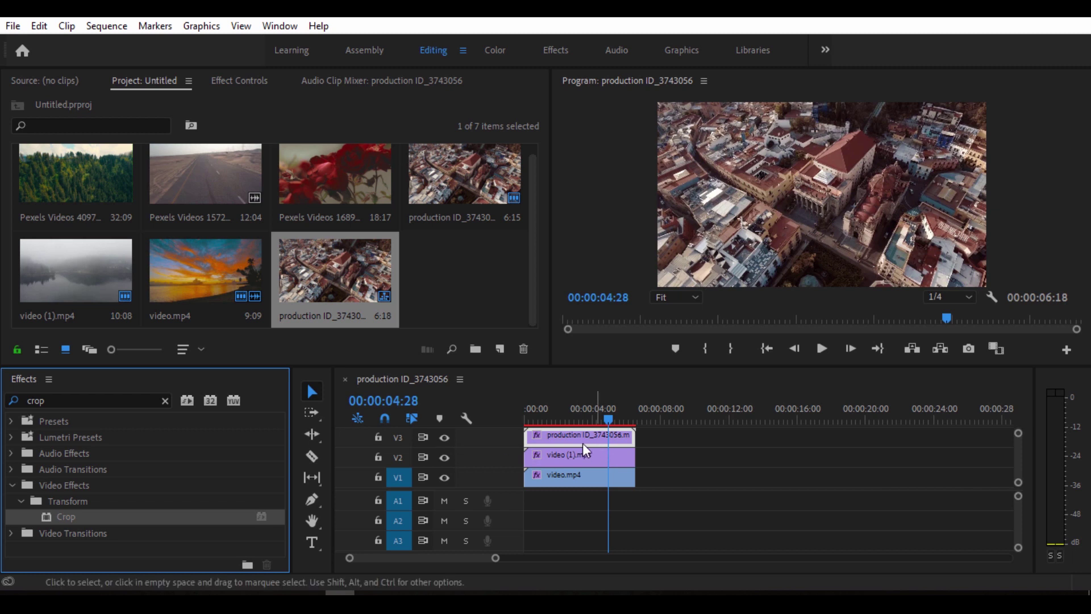
Hide tracks V3 and V2 and select the video.mp4 clip on V1.
click(445, 437)
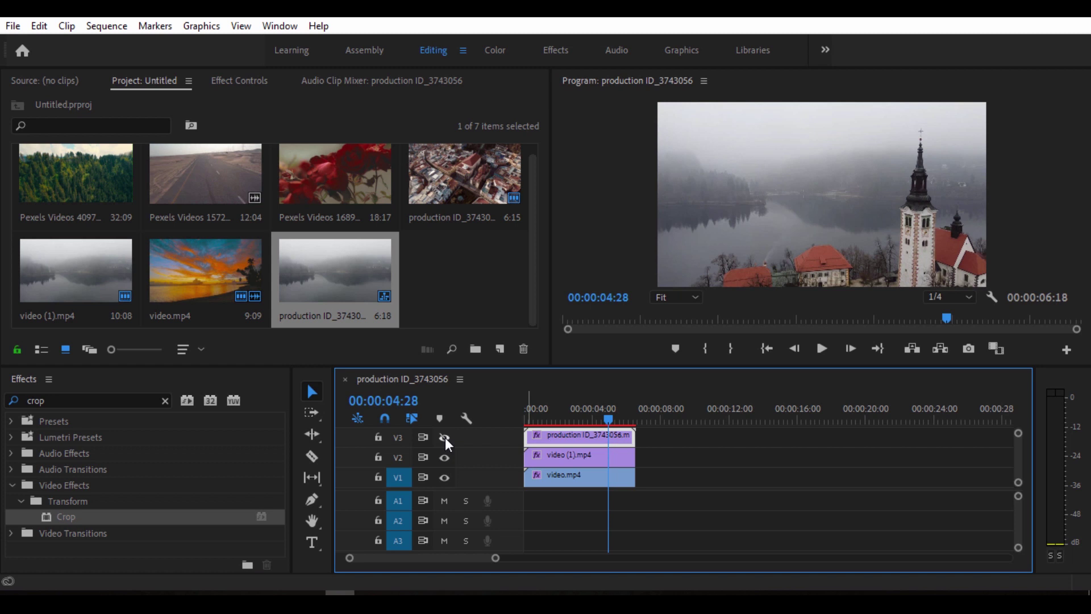
click(445, 458)
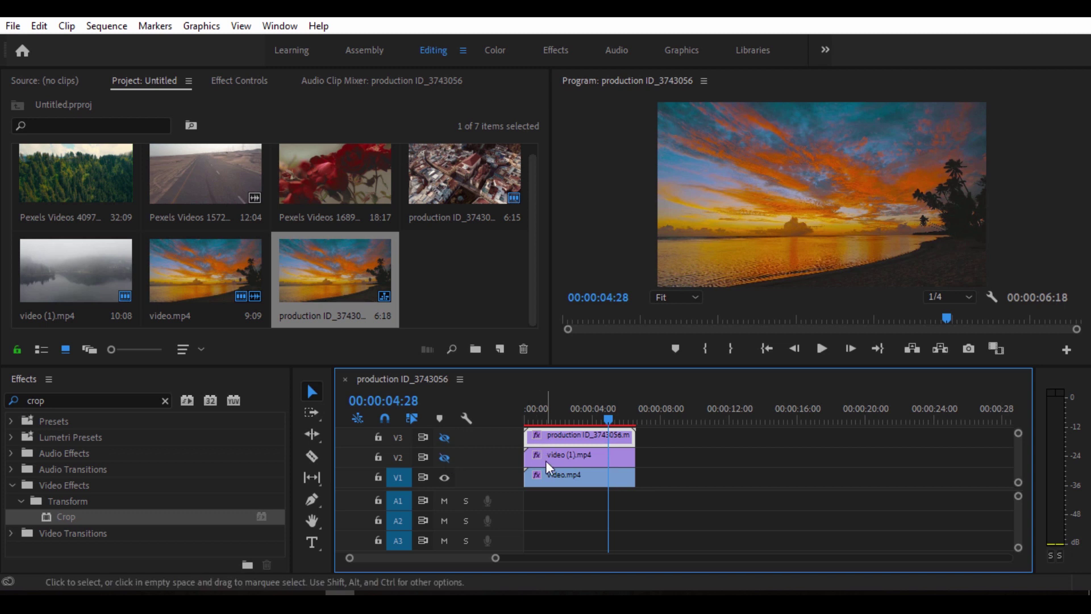
click(565, 484)
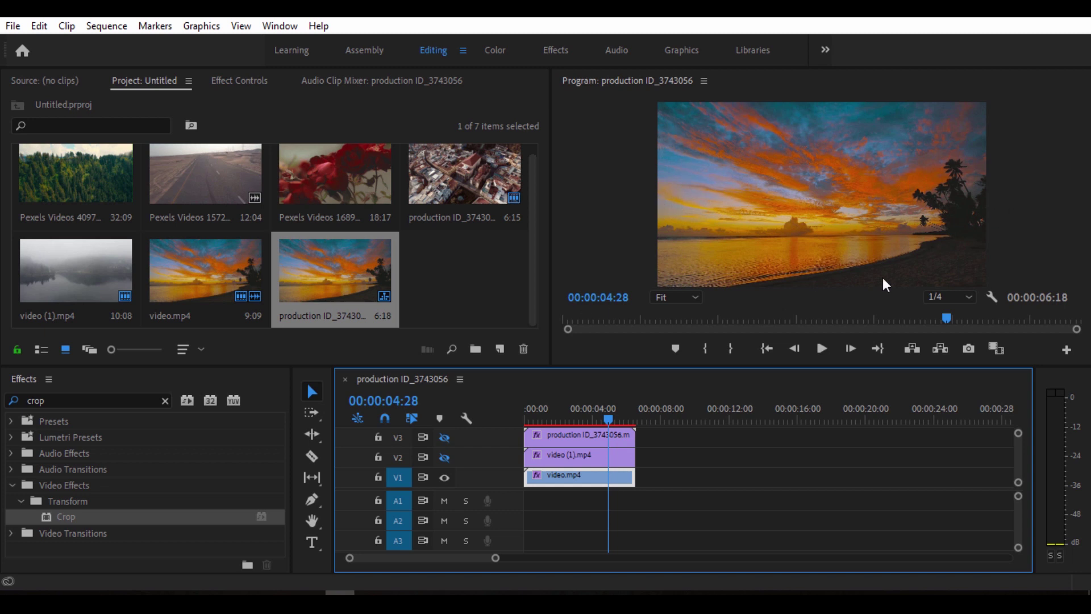
Set the sunset clip's Crop Top to 70%.
click(281, 83)
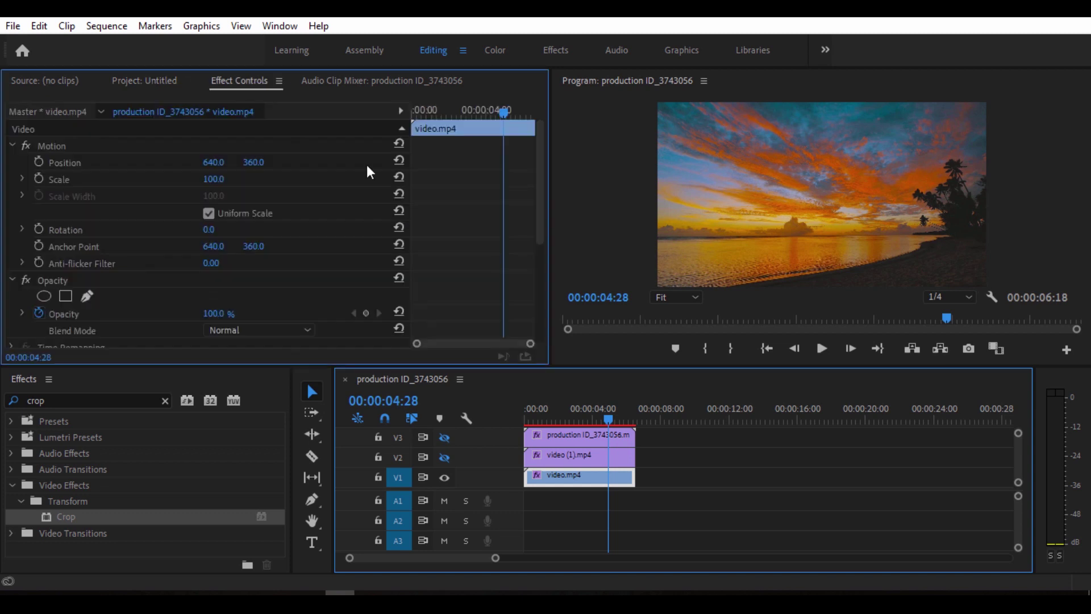
scroll(366, 164, down, 5)
click(224, 254)
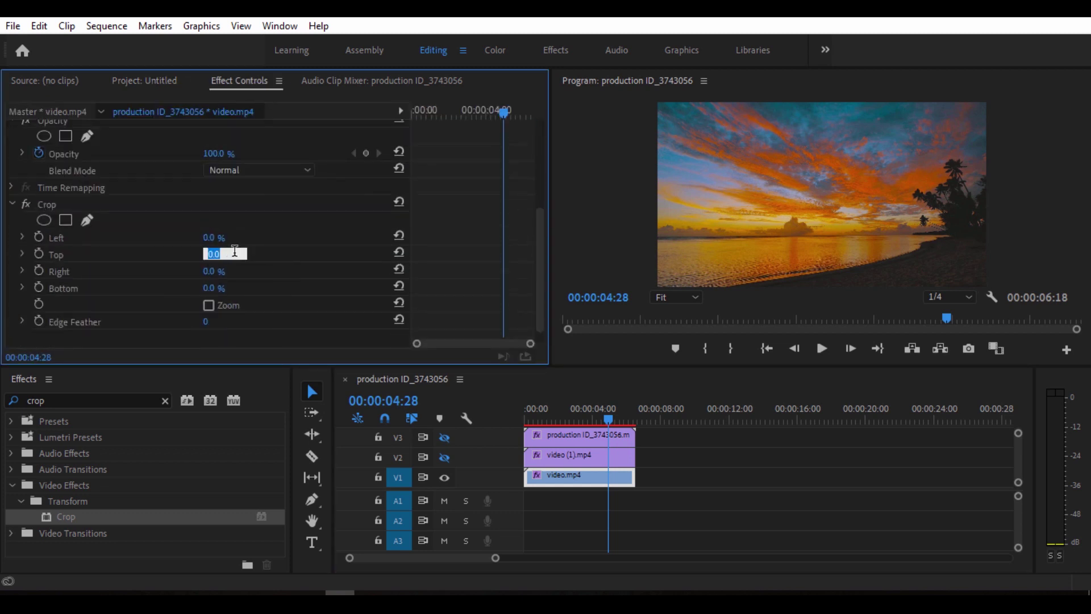
text(70)
key(Return)
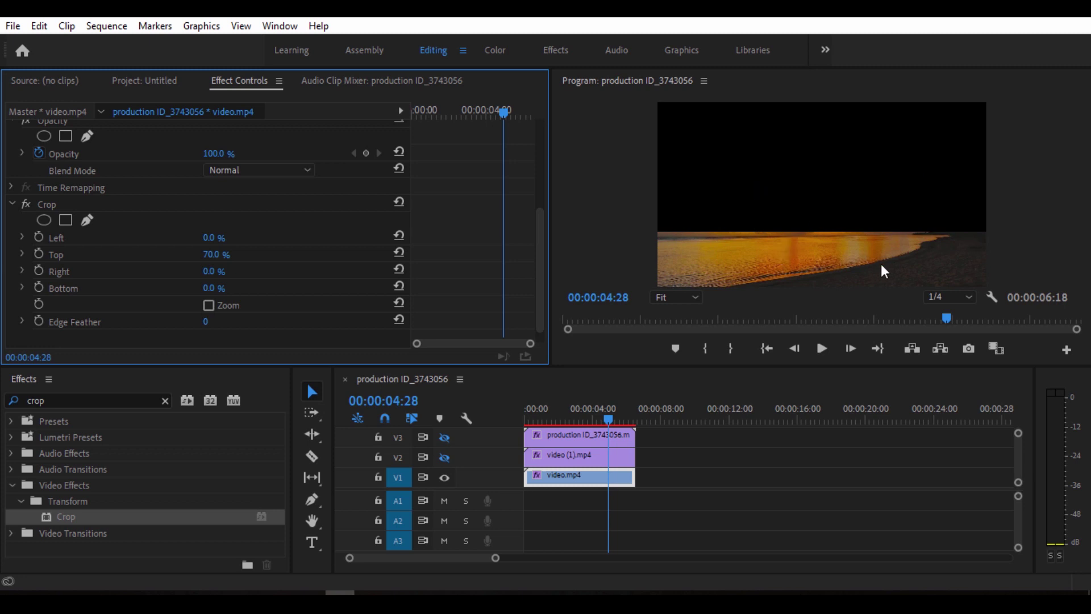
Show track V2 again and crop 30% off the bottom of the foggy lake clip.
click(444, 458)
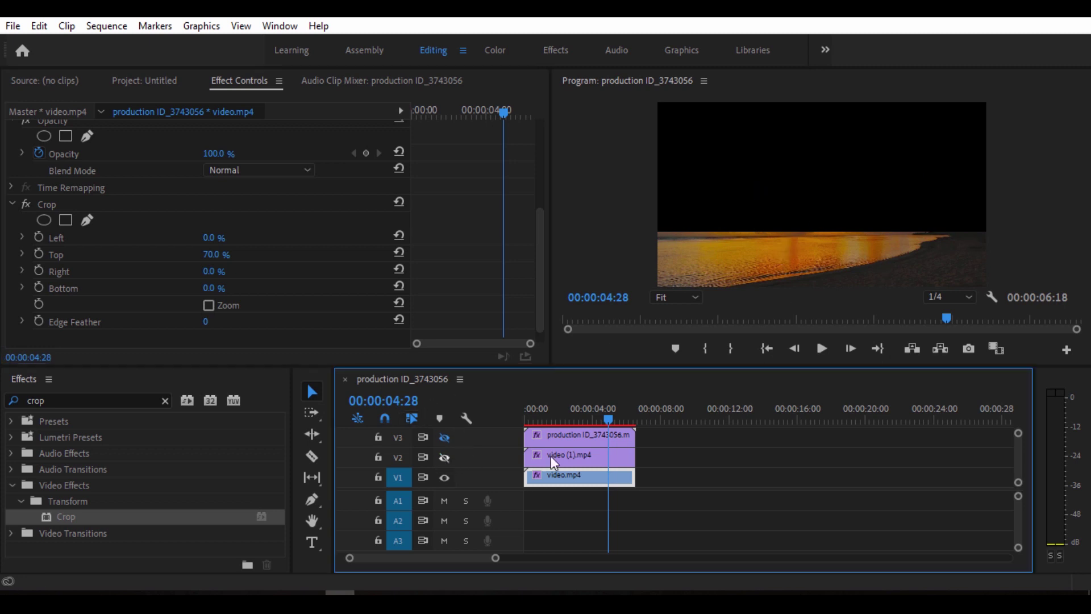
click(551, 455)
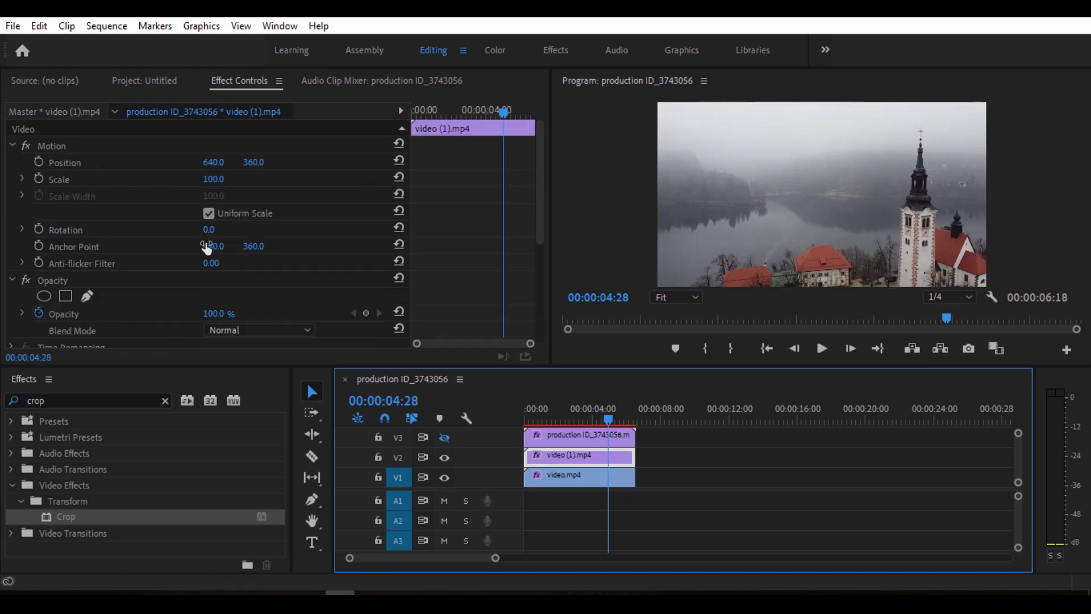
scroll(231, 250, down, 5)
click(212, 272)
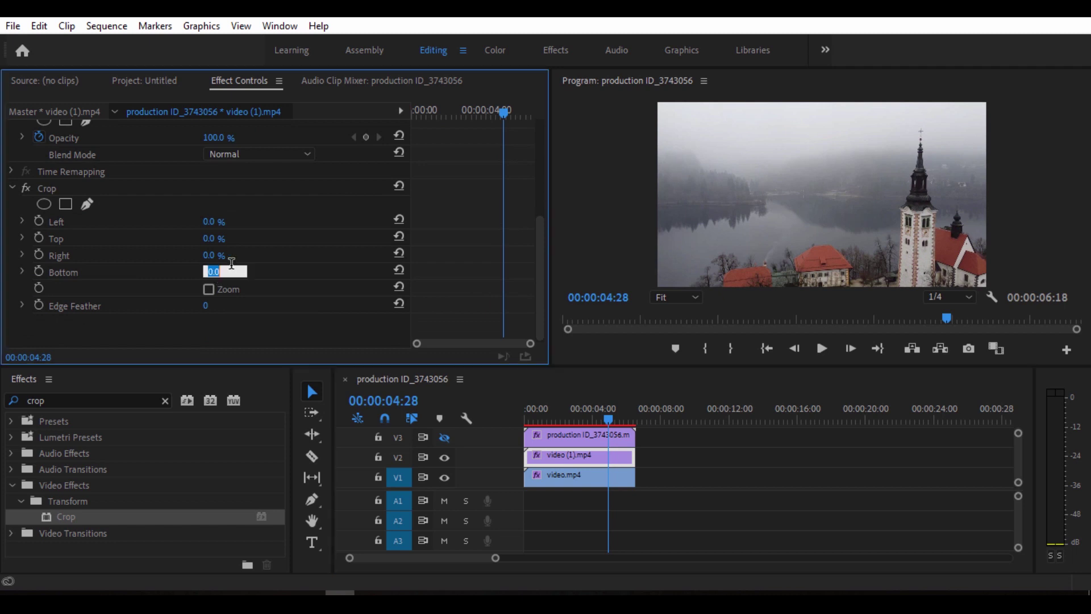
text(30)
key(Return)
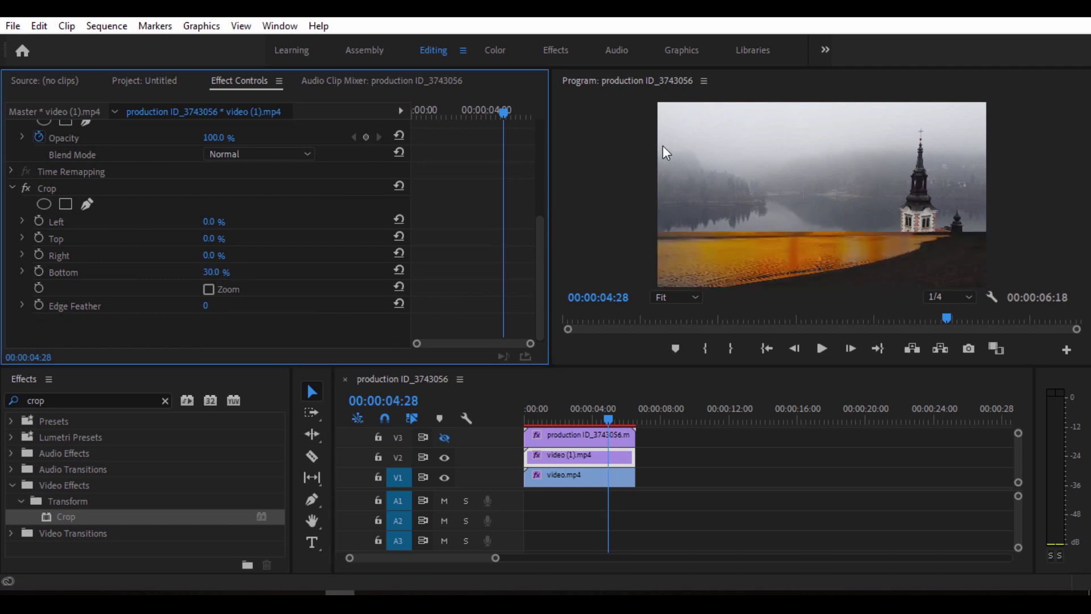
Set the lake clip's Crop Top to 35% and select the aerial city clip on V3.
click(211, 238)
text(30)
key(Return)
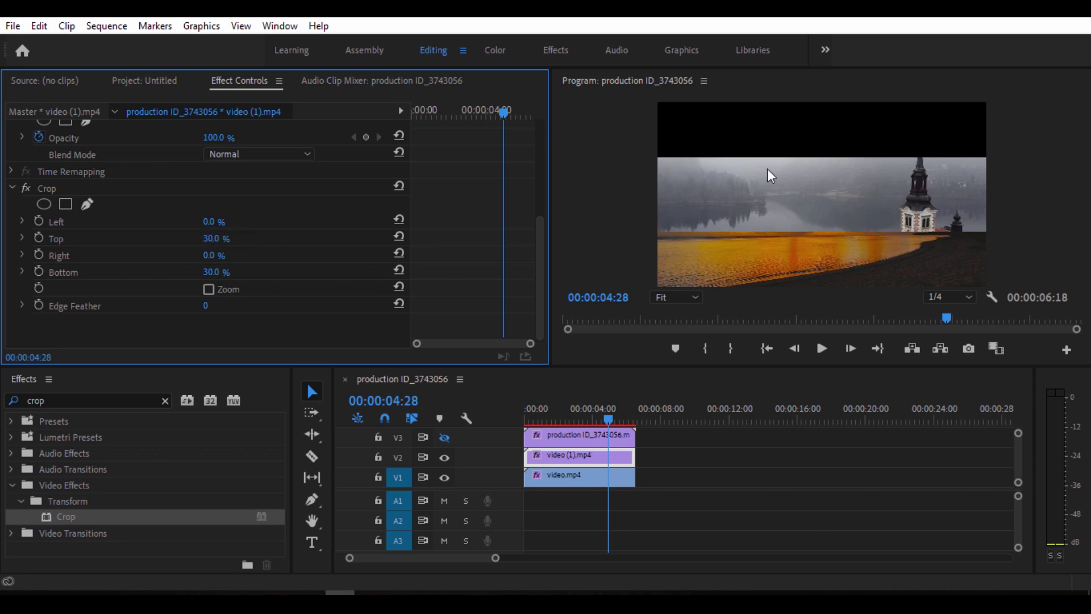
click(208, 239)
text(35)
key(Return)
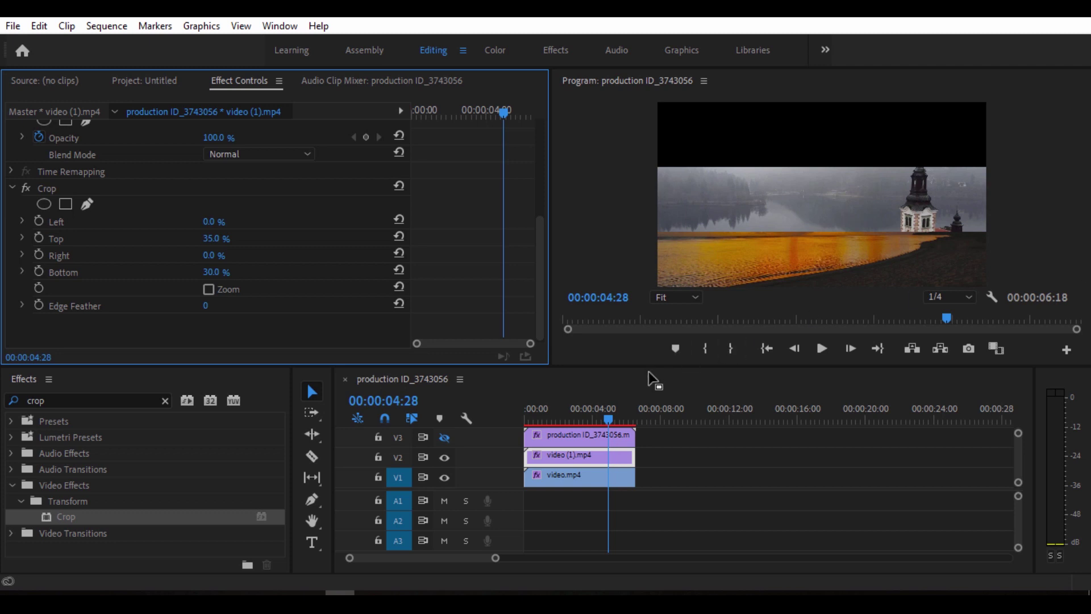
click(572, 435)
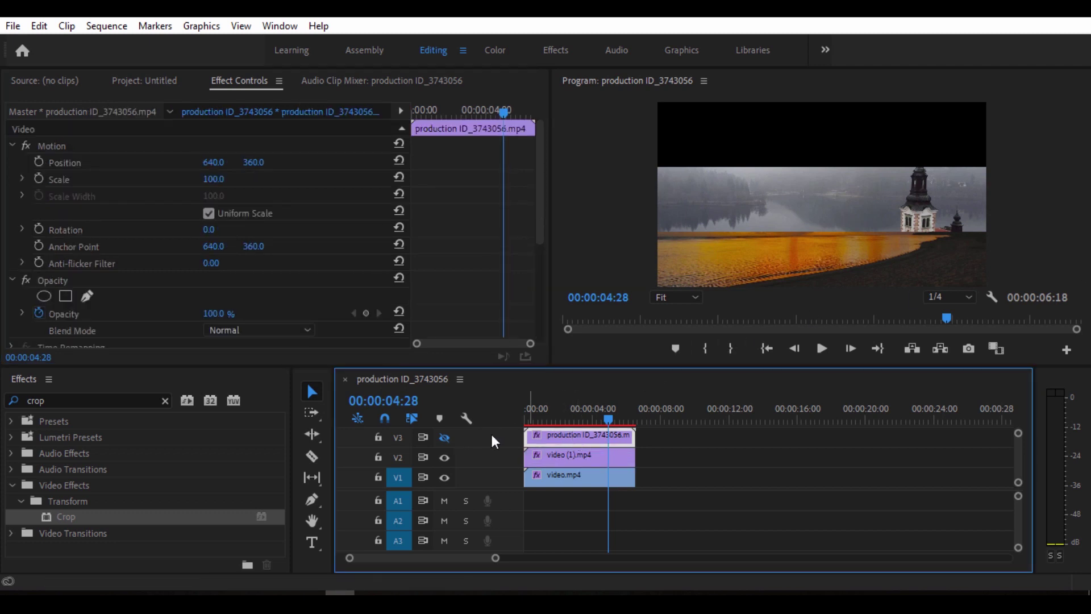
Turn track V3 back on and give the aerial city clip a 35% bottom crop.
click(448, 438)
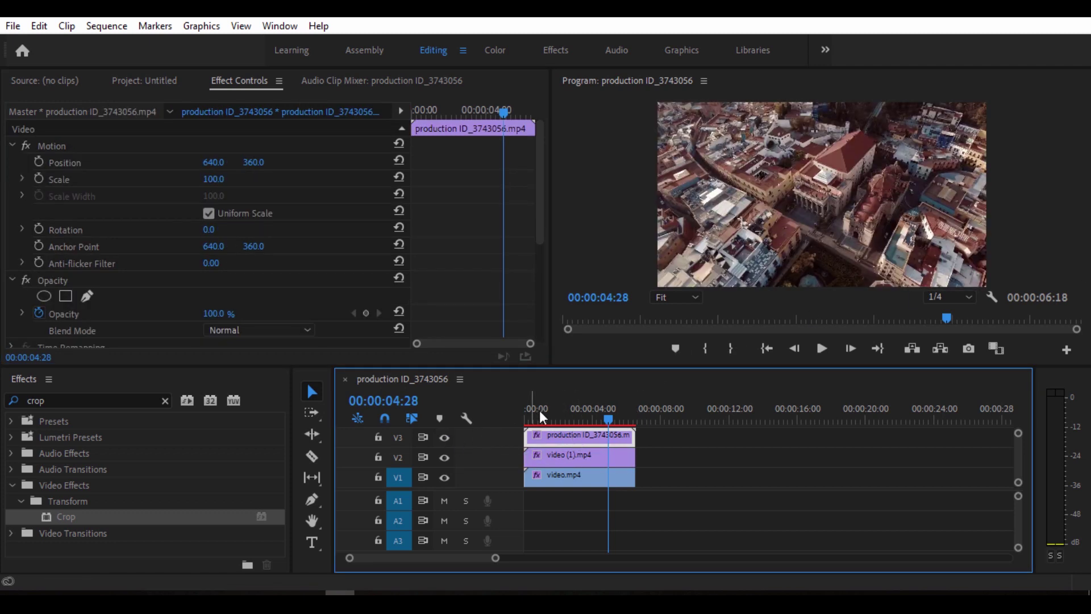
scroll(268, 290, down, 5)
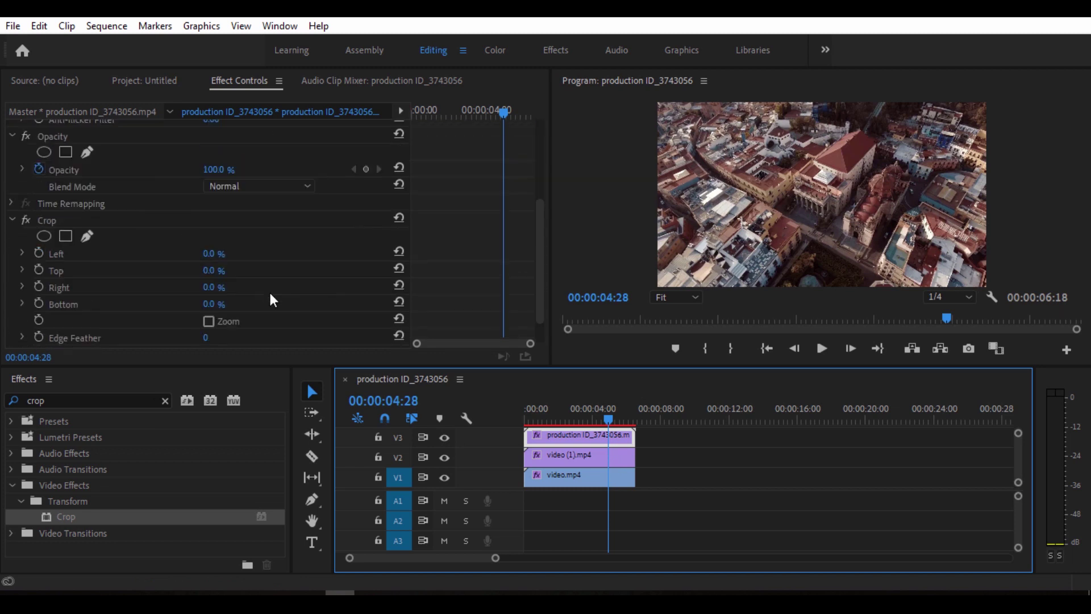
scroll(270, 295, down, 1)
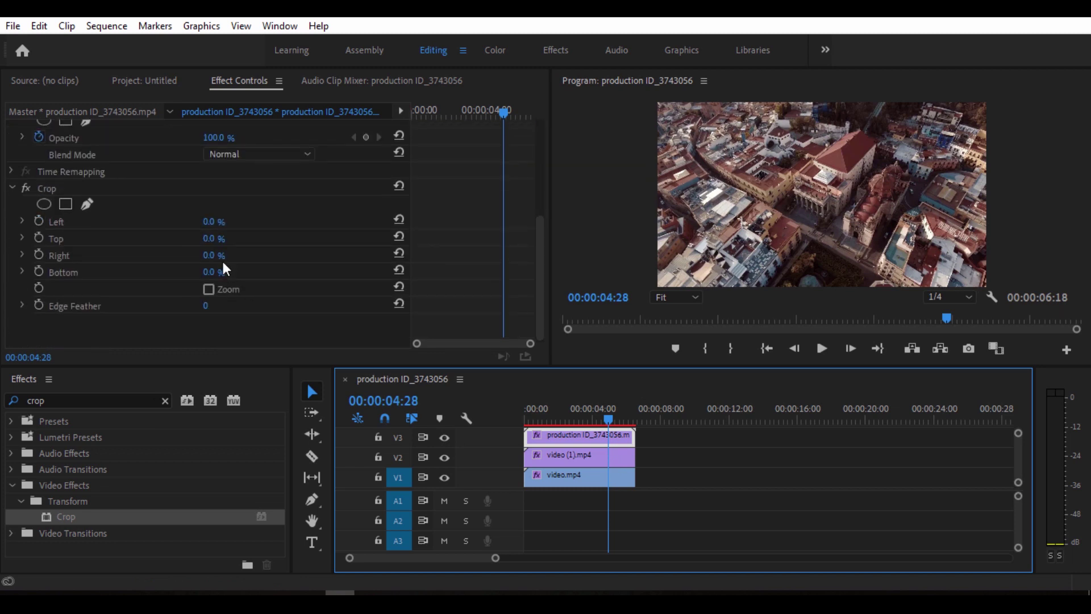
click(213, 273)
text(35)
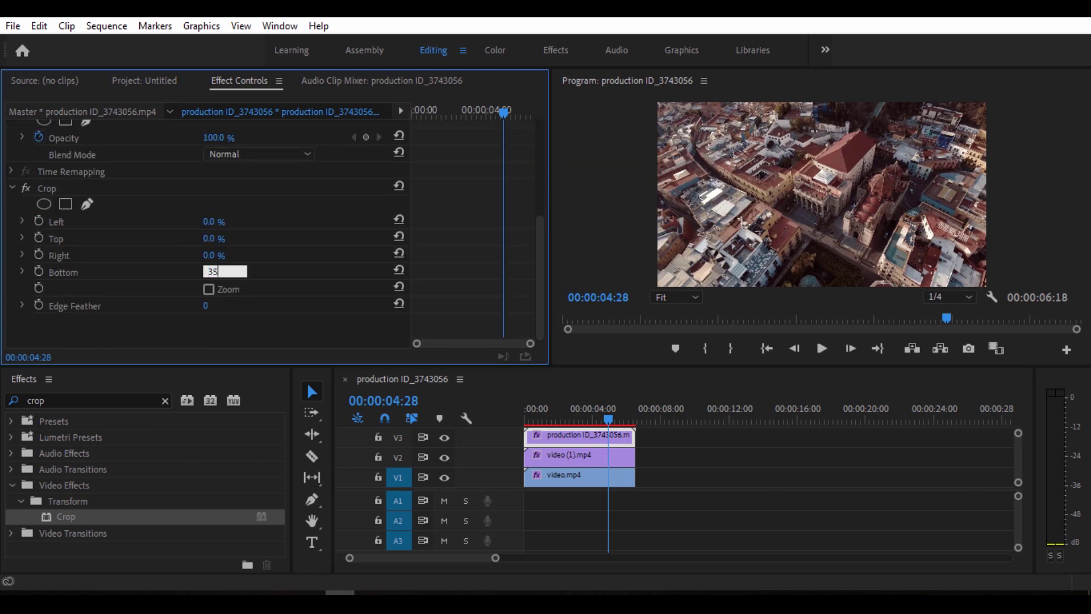
key(Return)
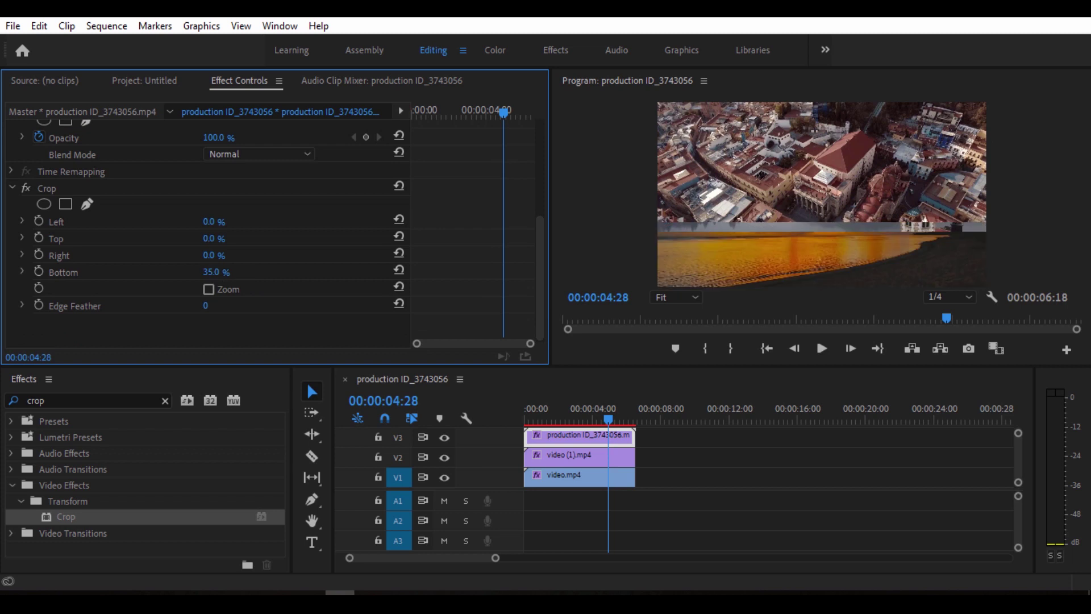
click(213, 272)
Change the city clip's bottom crop to 65% and scrub through the bands, ending past the clips.
text(65)
key(Return)
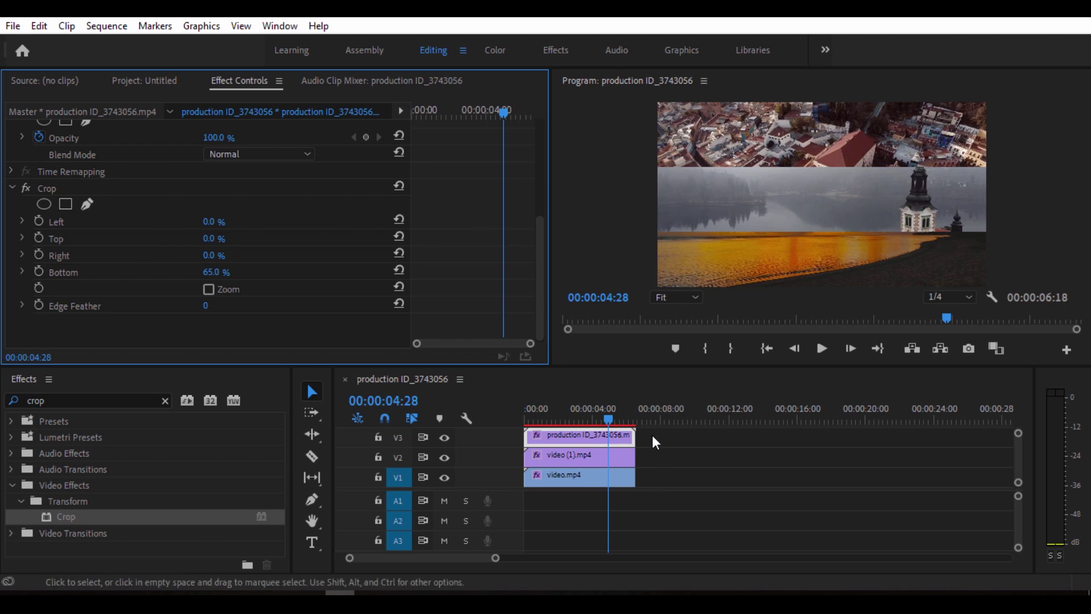
drag(578, 408, 558, 407)
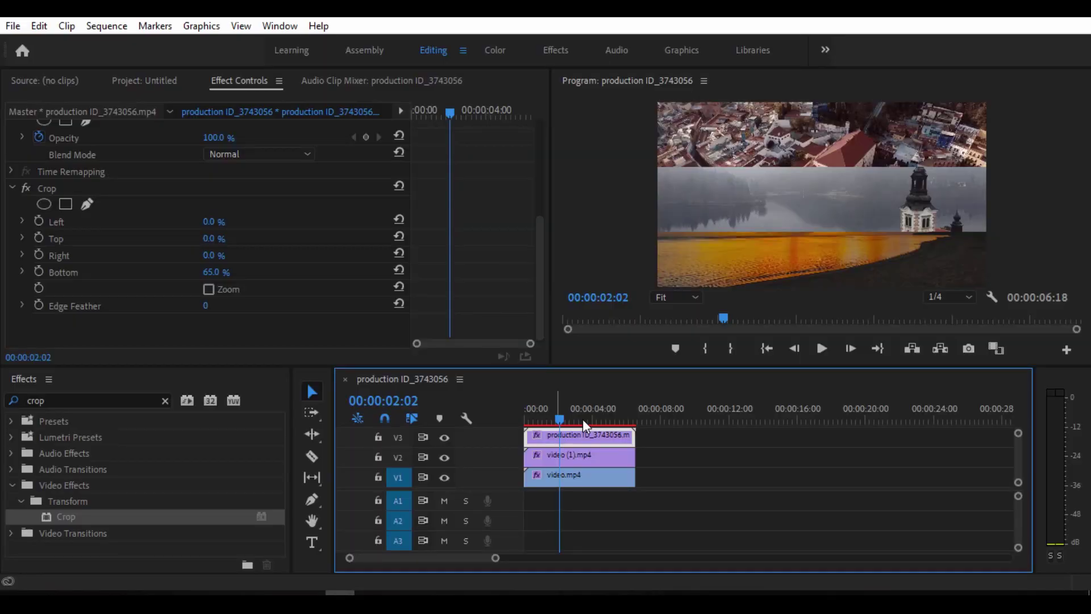
drag(584, 426, 622, 430)
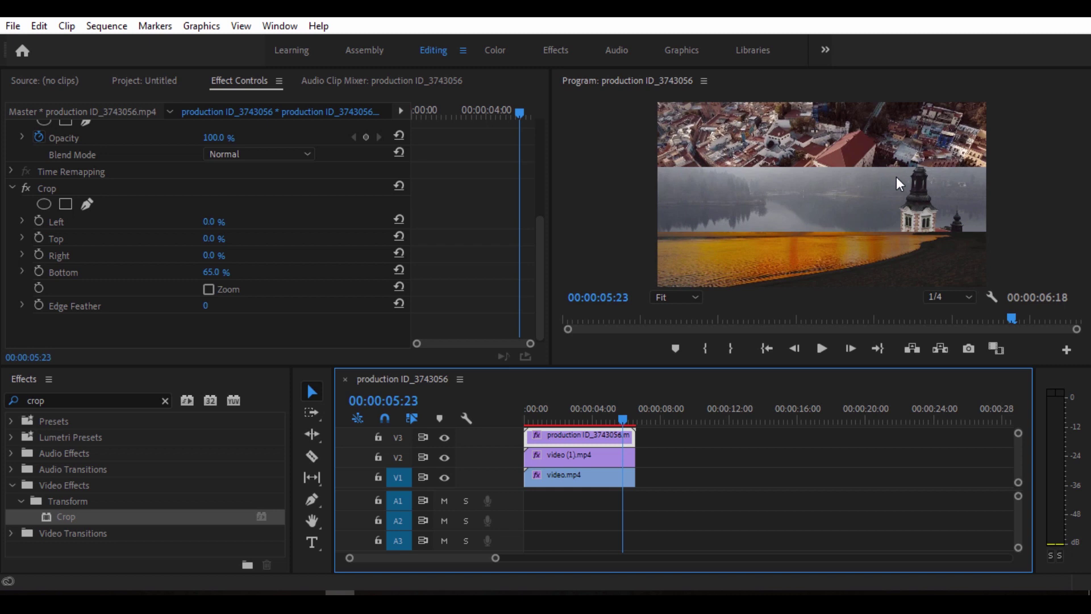
drag(635, 419, 715, 422)
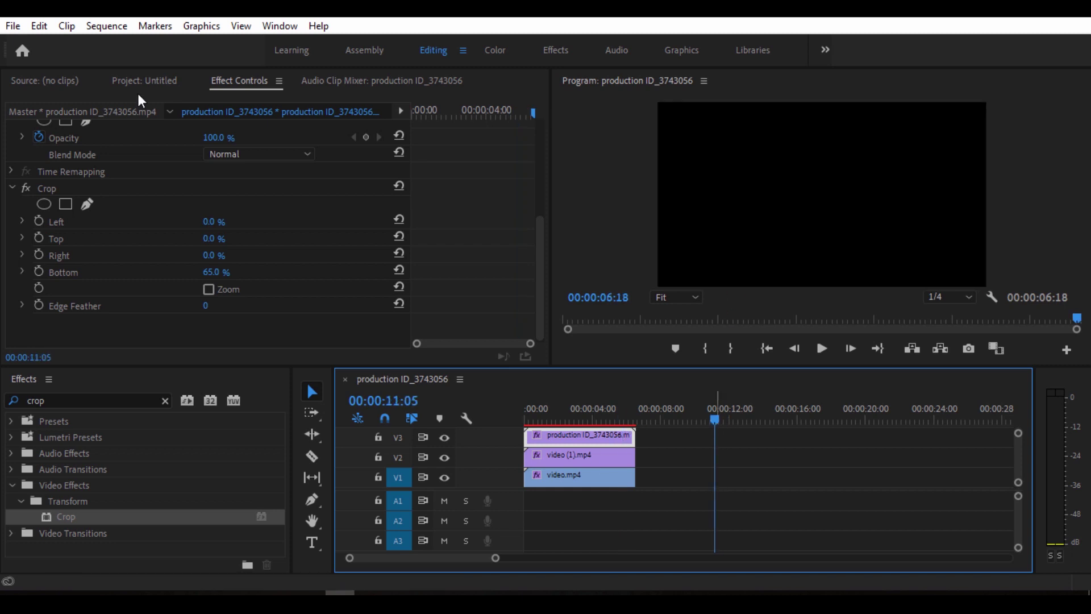
Place the three Pexels clips at the playhead, stacking road on V1 and rose on V3.
click(145, 80)
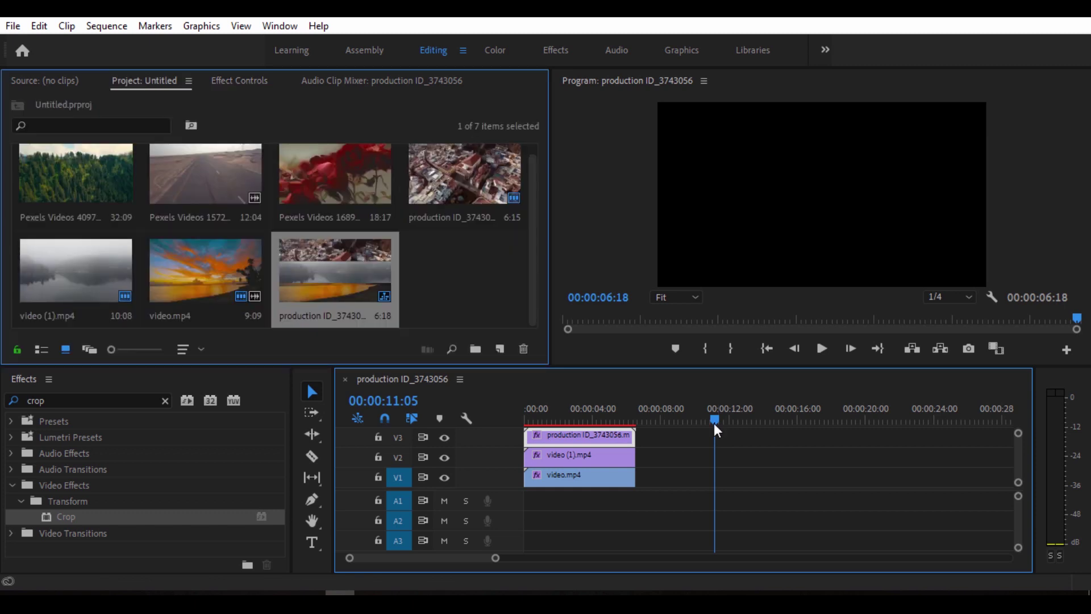
click(76, 173)
shift+click(335, 173)
drag(336, 173, 719, 454)
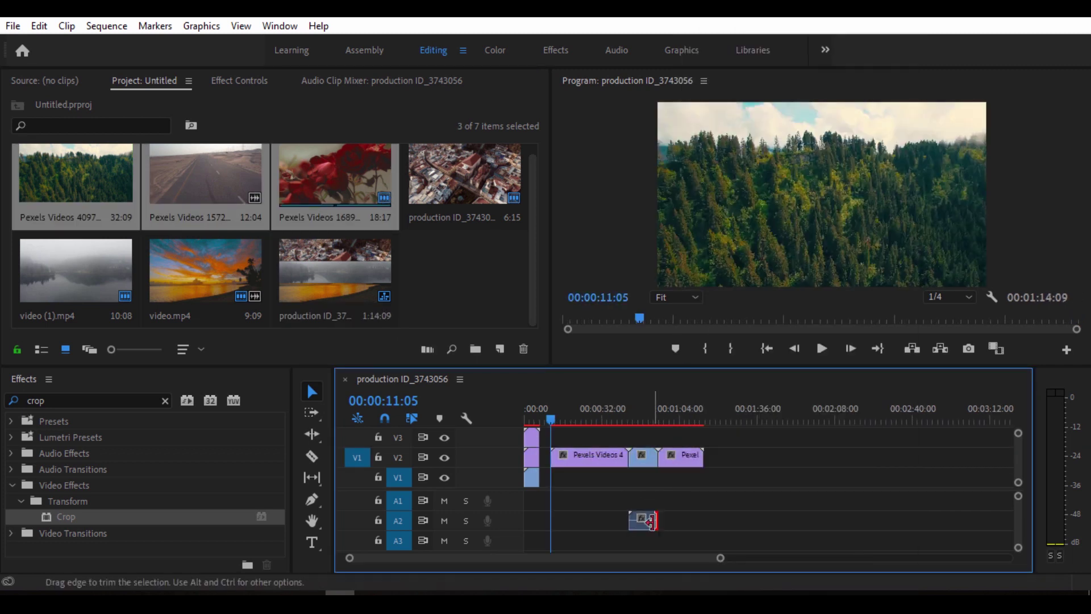
key(=)
drag(821, 455, 627, 475)
click(898, 460)
drag(896, 455, 696, 442)
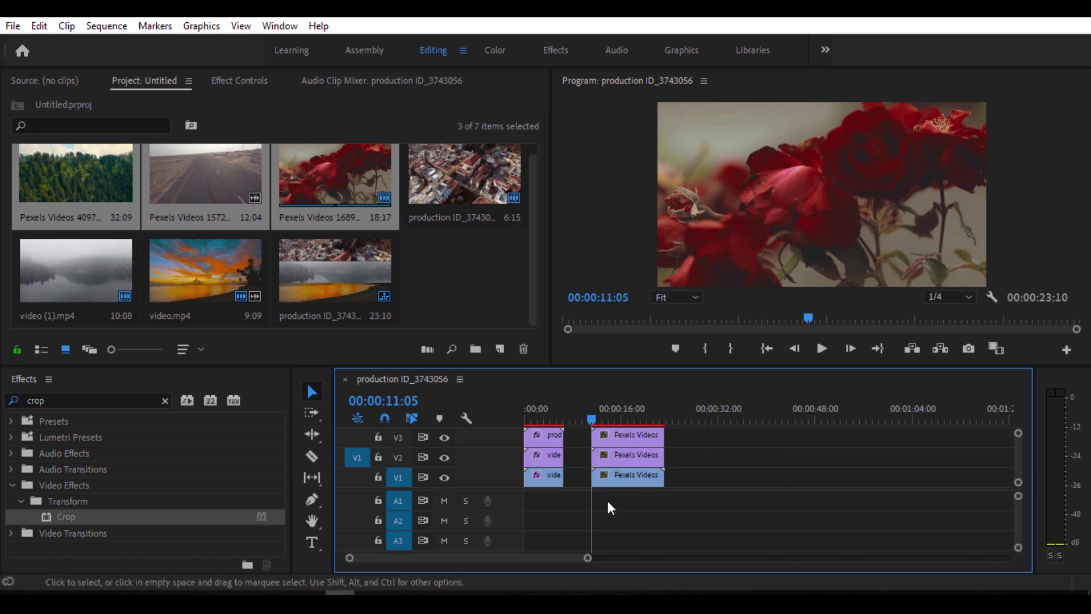
Apply the Crop effect to the V1, V2 and V3 Pexels clips.
drag(129, 518, 604, 477)
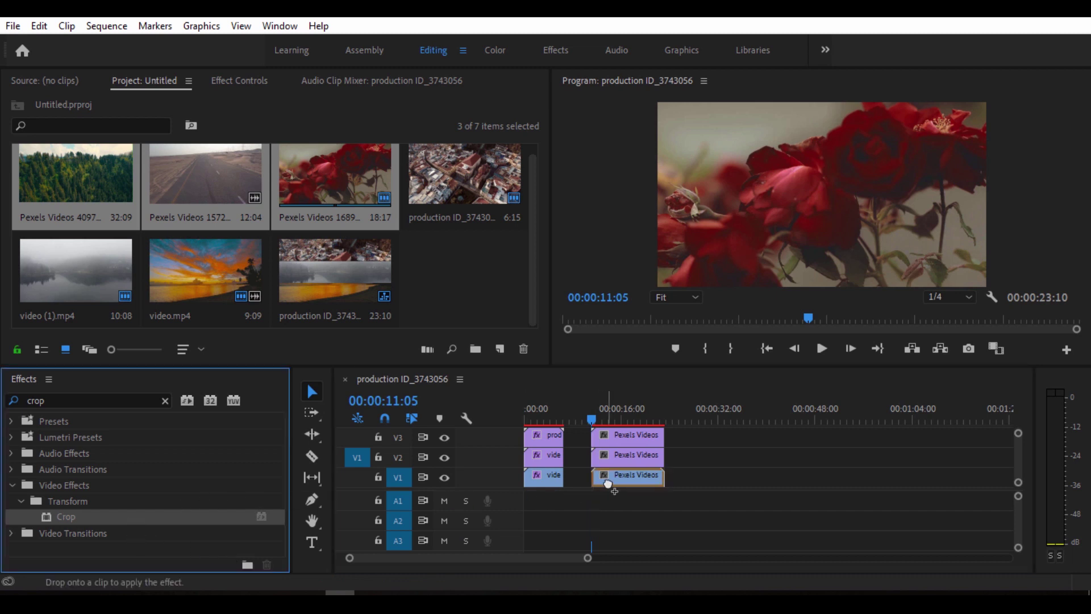
drag(253, 517, 610, 460)
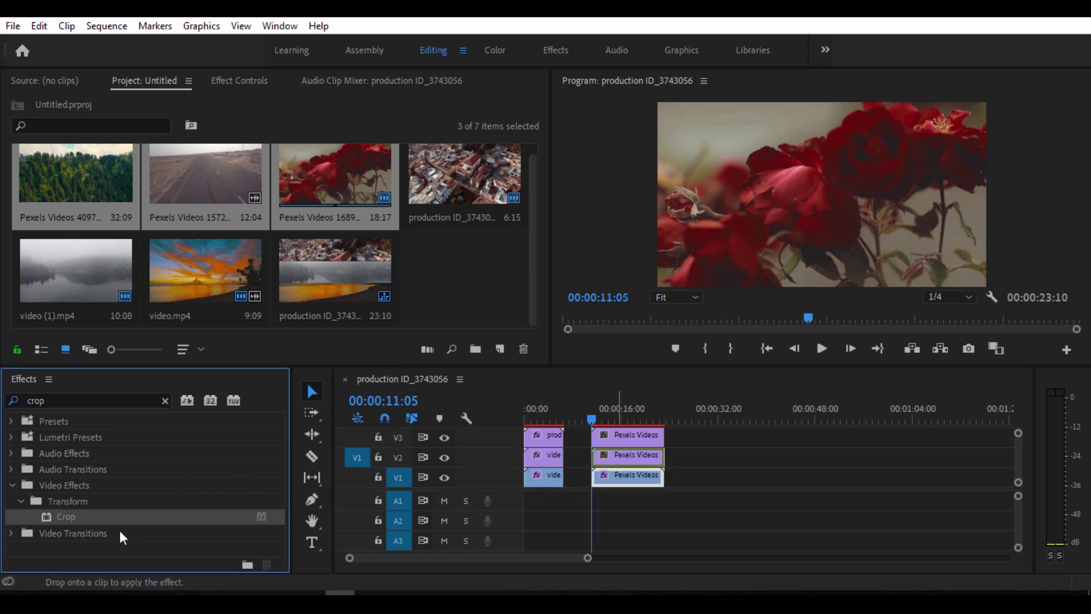
drag(107, 519, 627, 435)
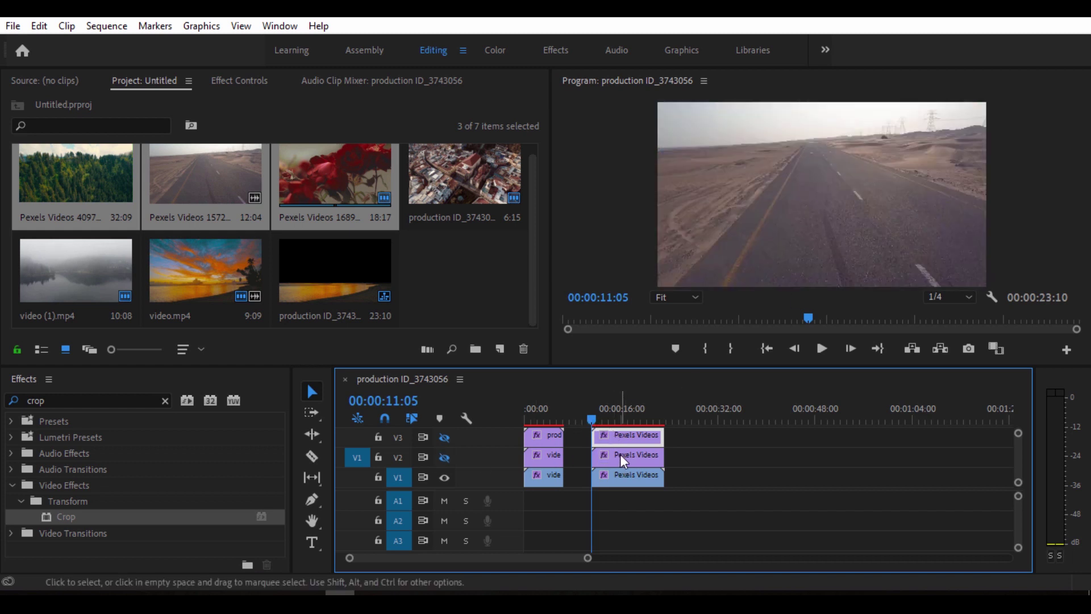
Select the road clip on V1, try a 50% left crop, then undo it.
click(625, 477)
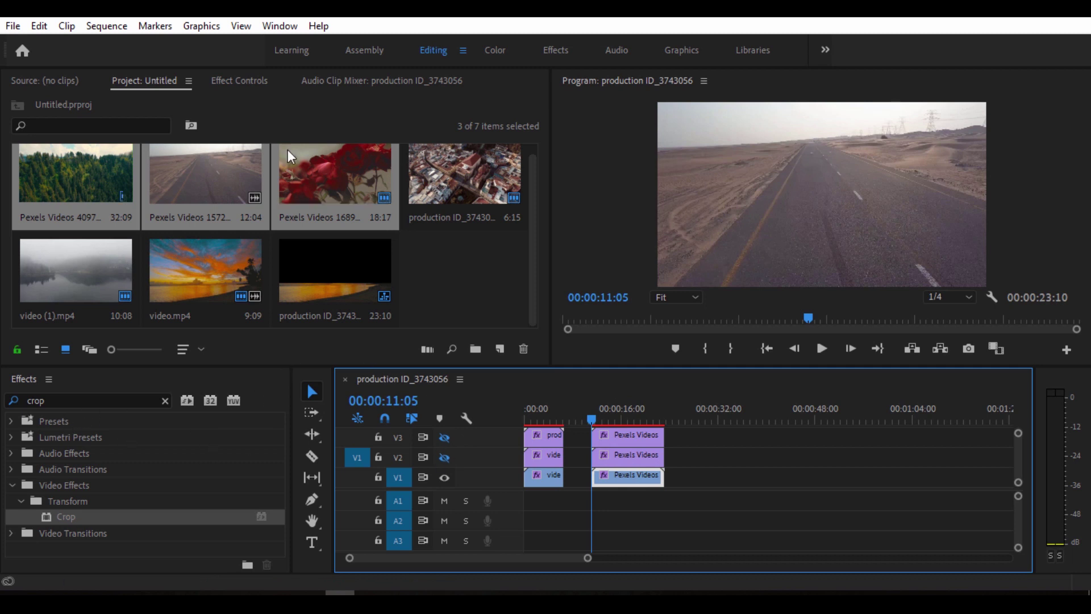
click(240, 81)
scroll(182, 284, down, 1)
scroll(184, 287, down, 3)
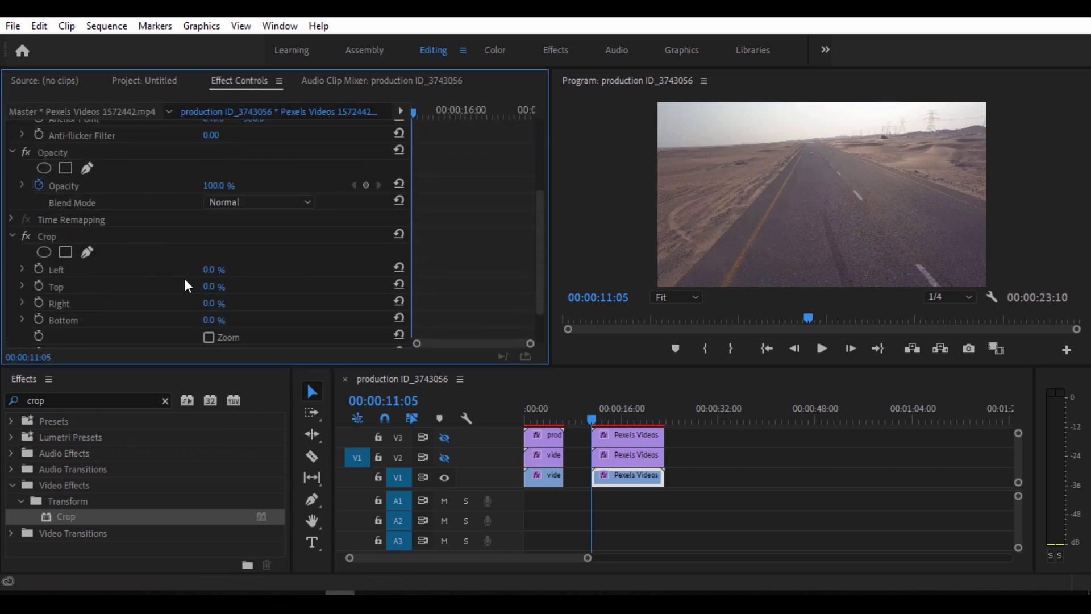
click(215, 269)
text(50)
key(Return)
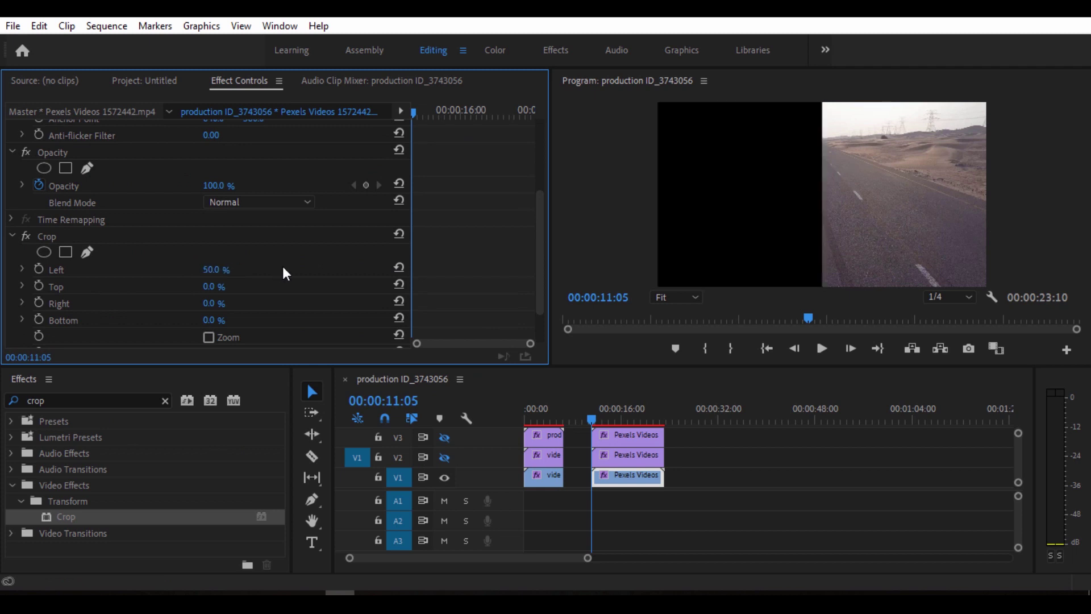
key(ctrl+z)
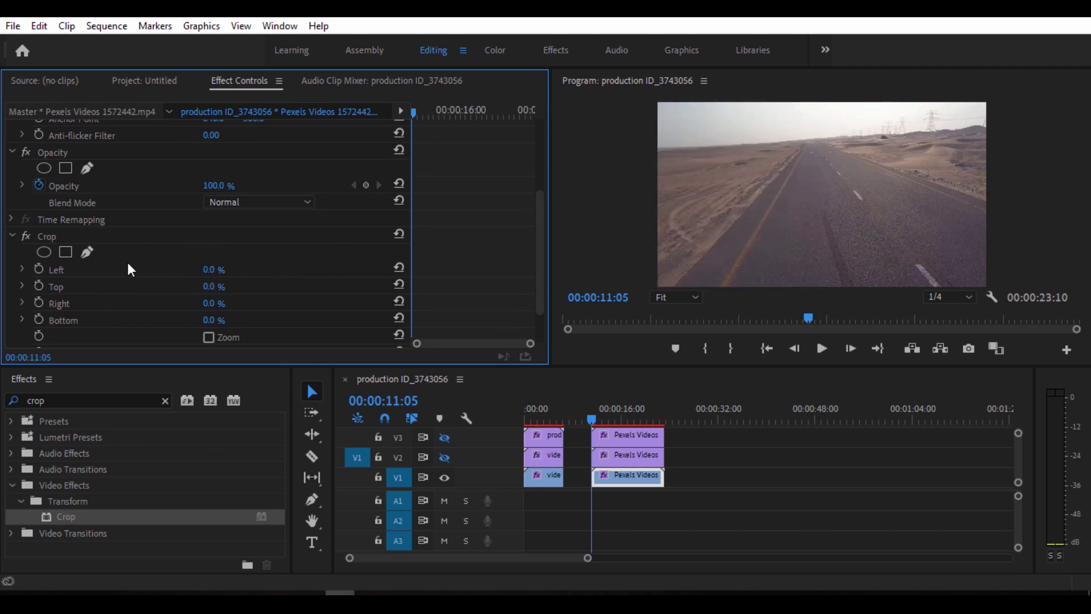
Crop 50% off the road clip's right side and select the forest clip on V2.
click(212, 303)
text(50)
key(Return)
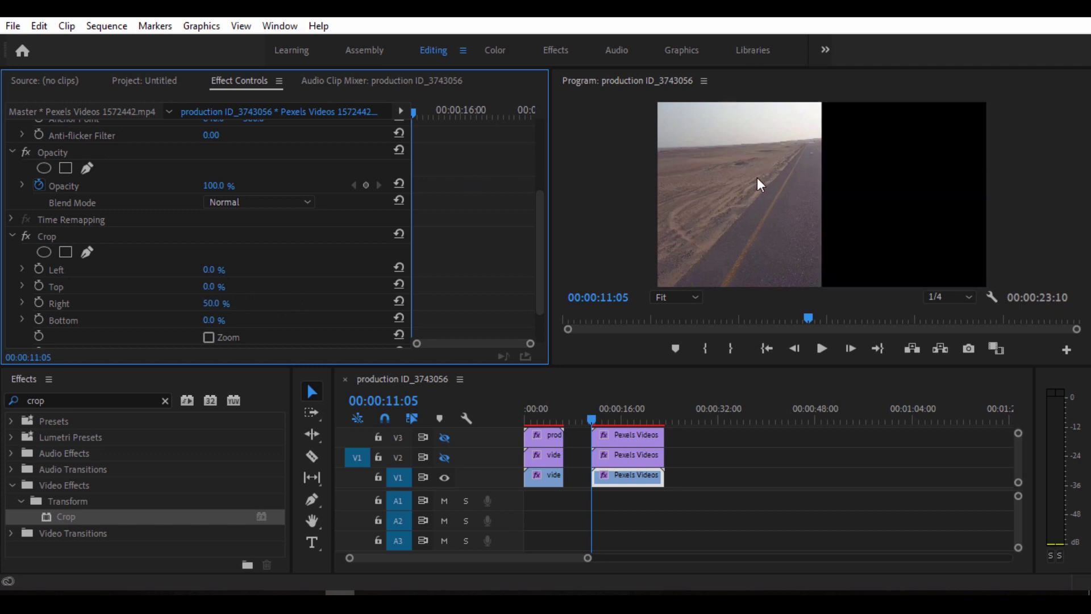
click(646, 454)
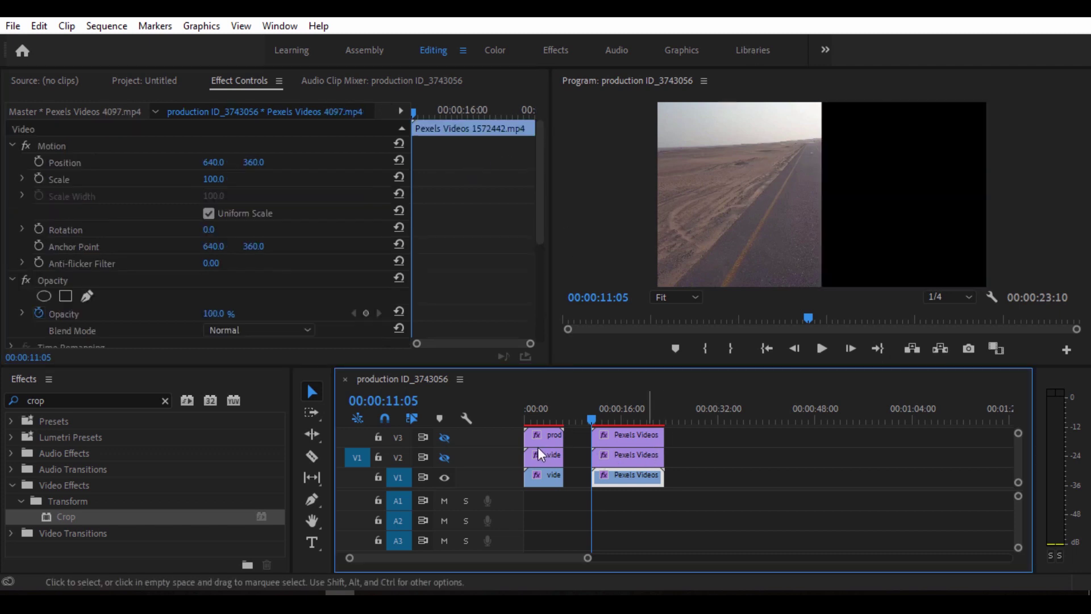
Show V2 again and crop the forest clip to Left 50% and Bottom 50%.
click(444, 457)
scroll(415, 238, down, 5)
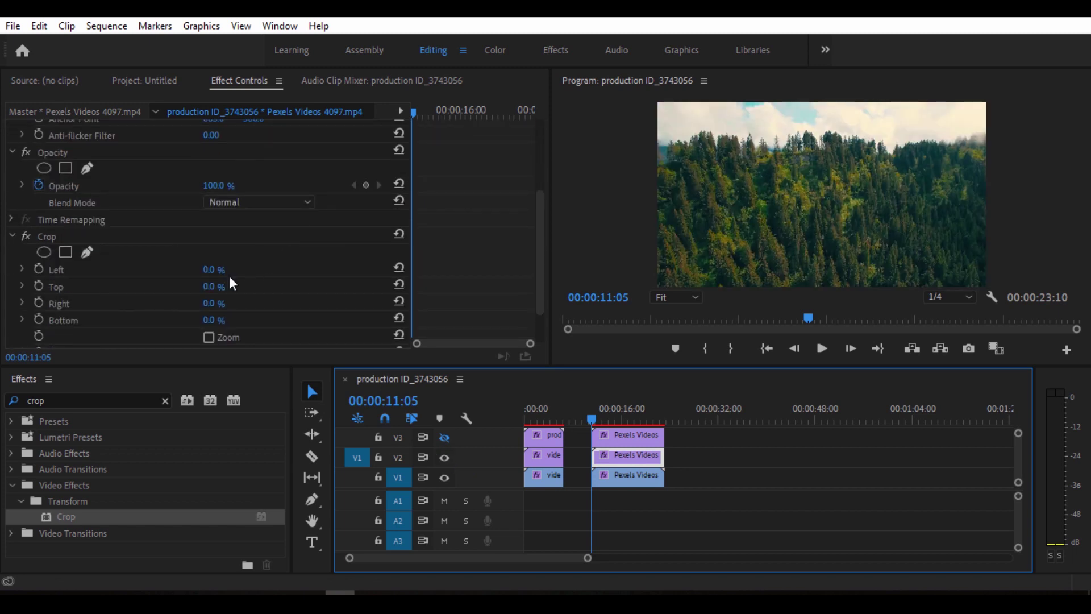
click(219, 270)
text(50)
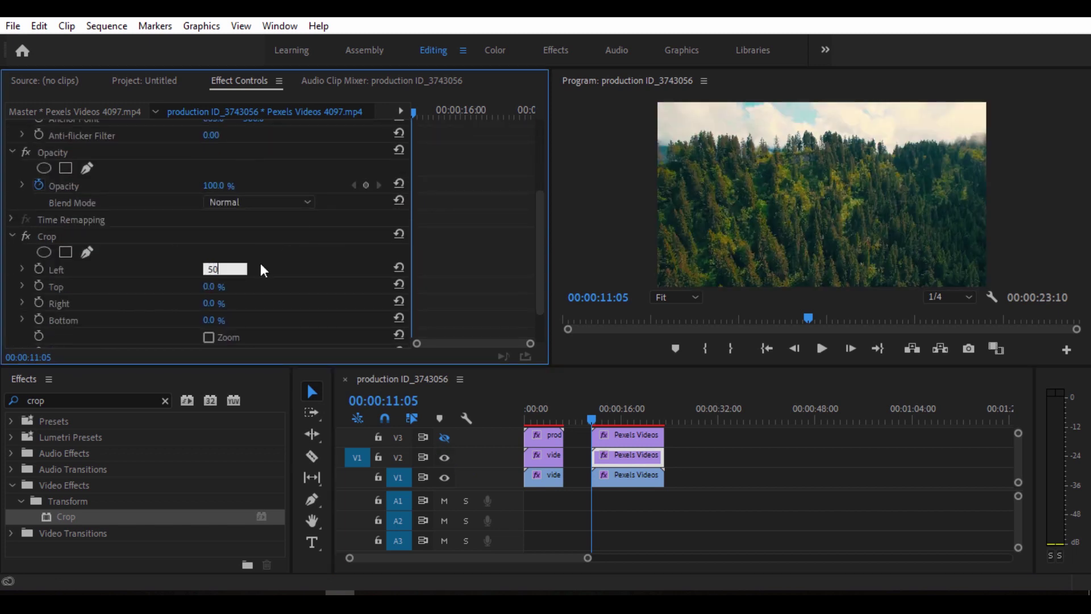
key(Return)
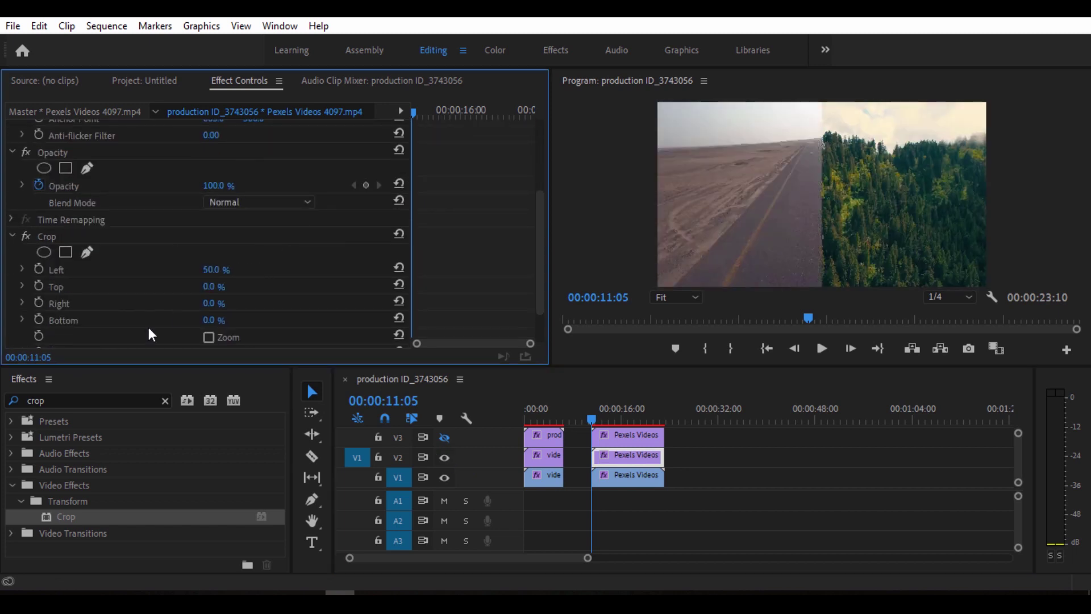
click(216, 319)
text(50)
key(Return)
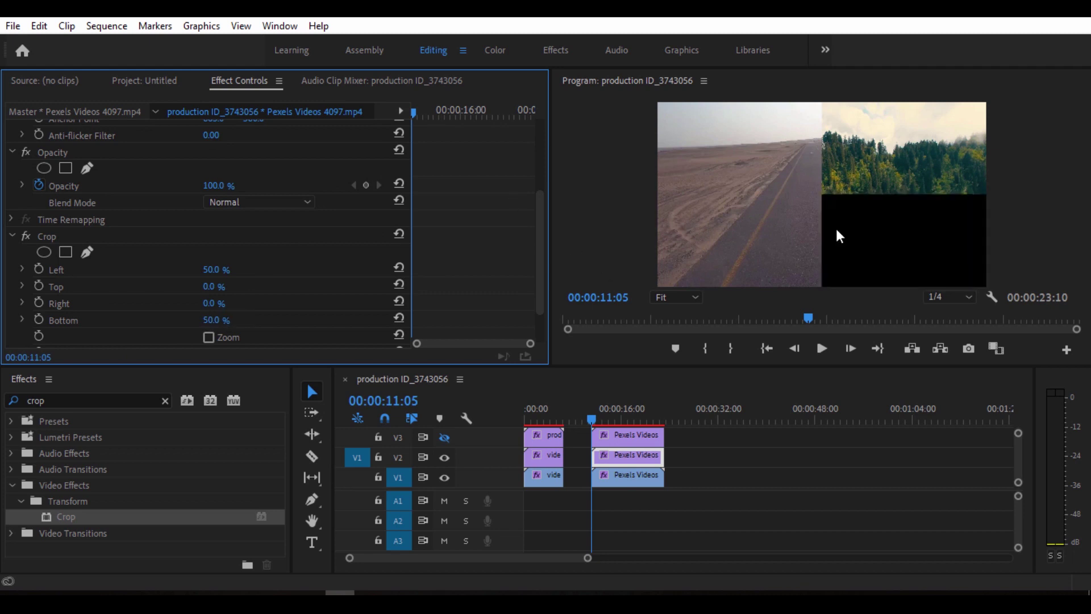
Crop the rose clip on V3 to Left 50% and Top 50%.
click(622, 432)
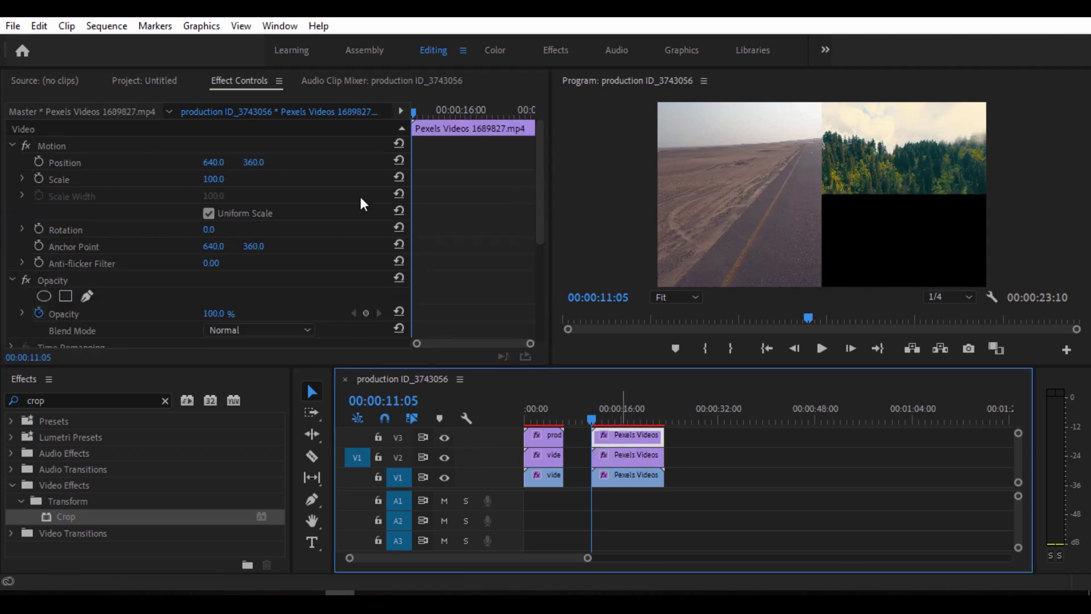
scroll(295, 256, down, 5)
click(215, 222)
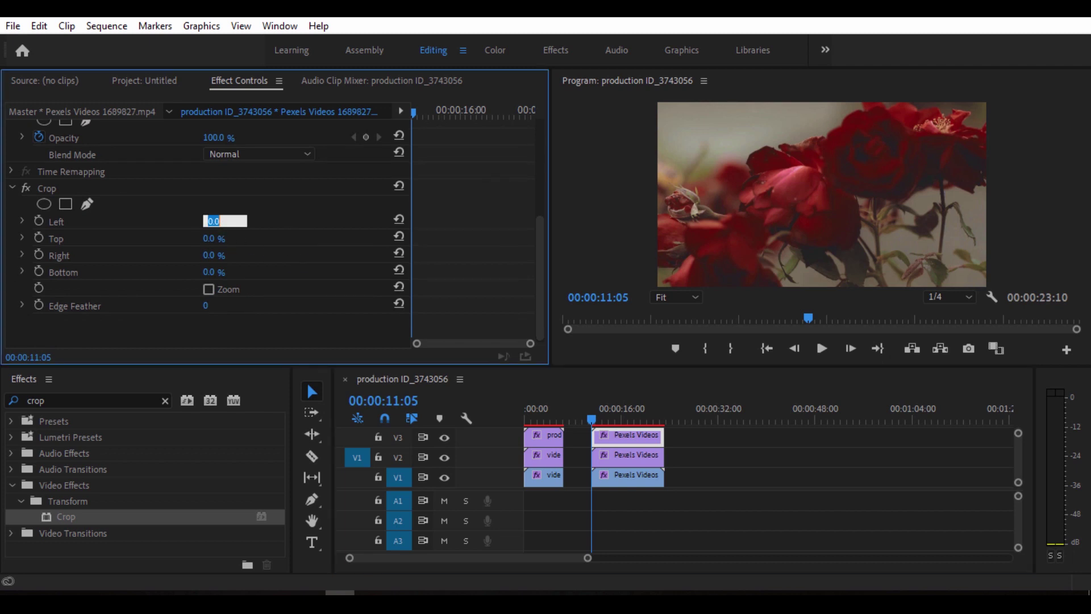
text(50)
key(Return)
key(Tab)
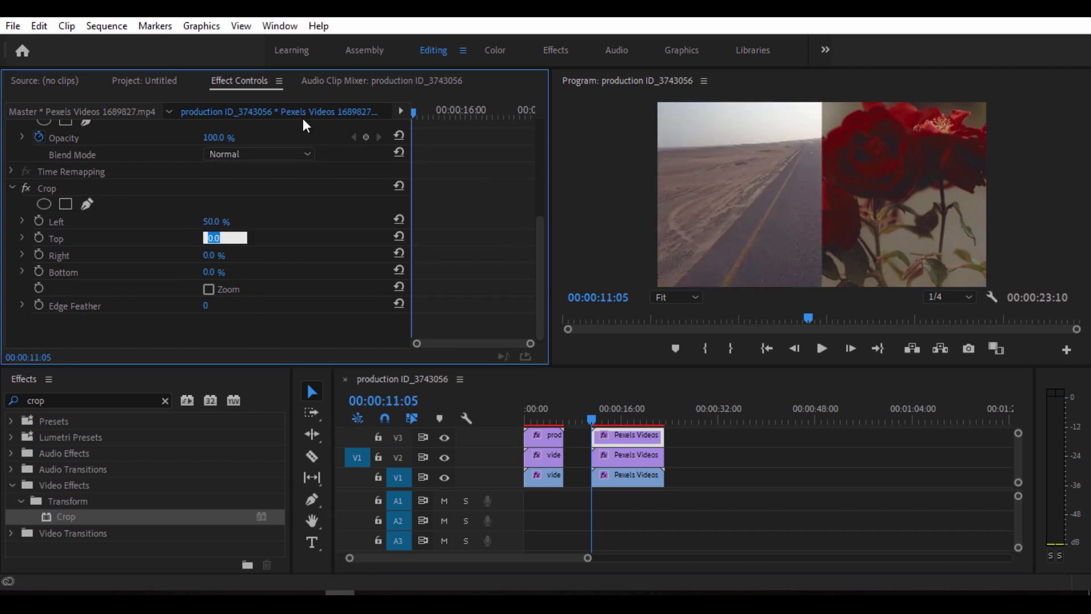
text(50)
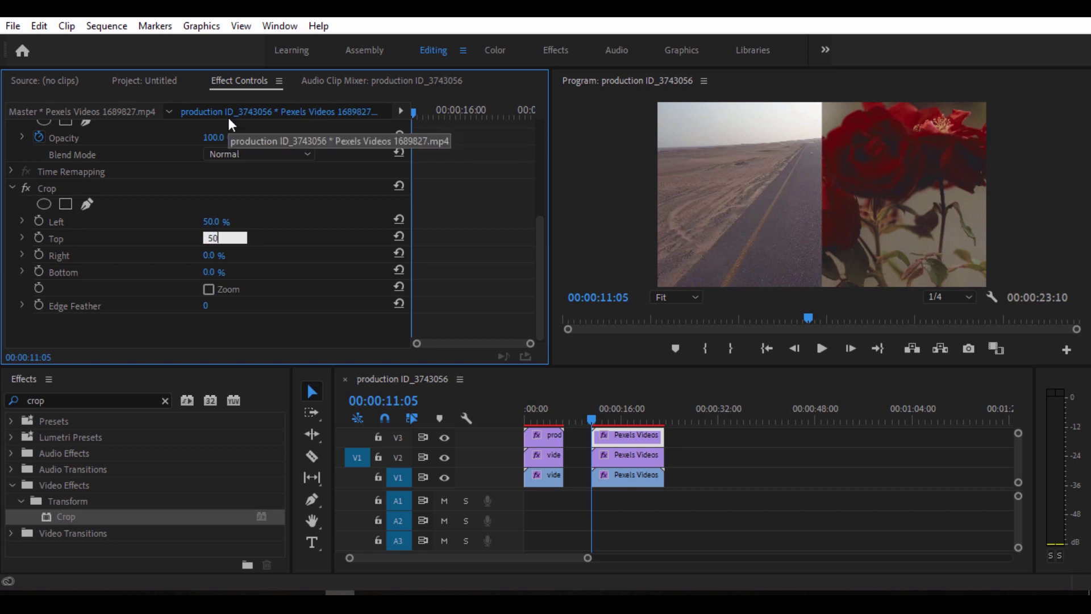
key(Return)
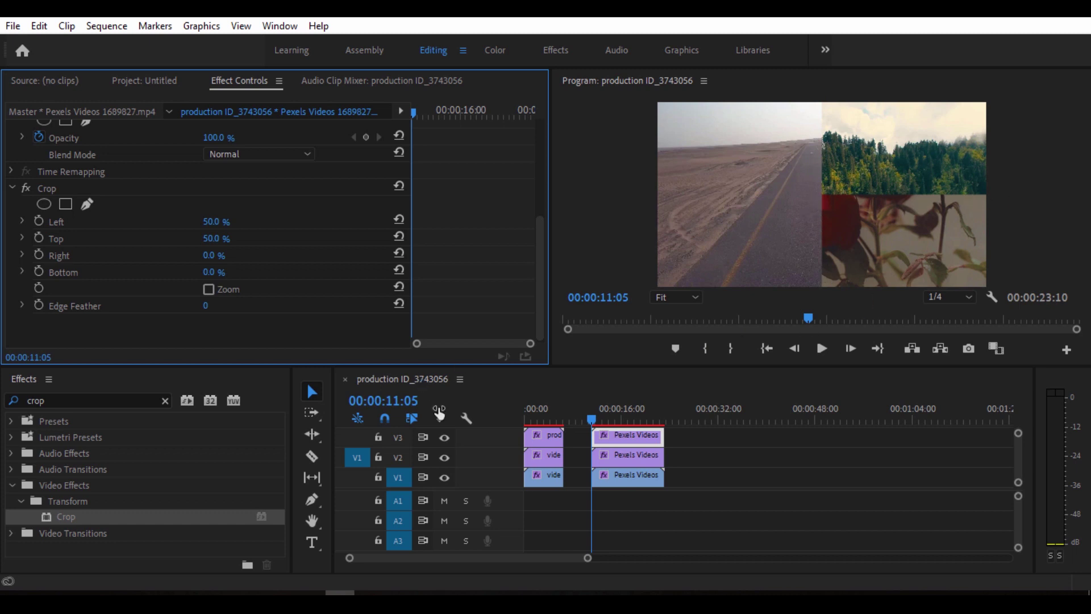
Nudge the panels apart: road Position X to 629, forest Y to 355, rose Y to 366.
click(639, 479)
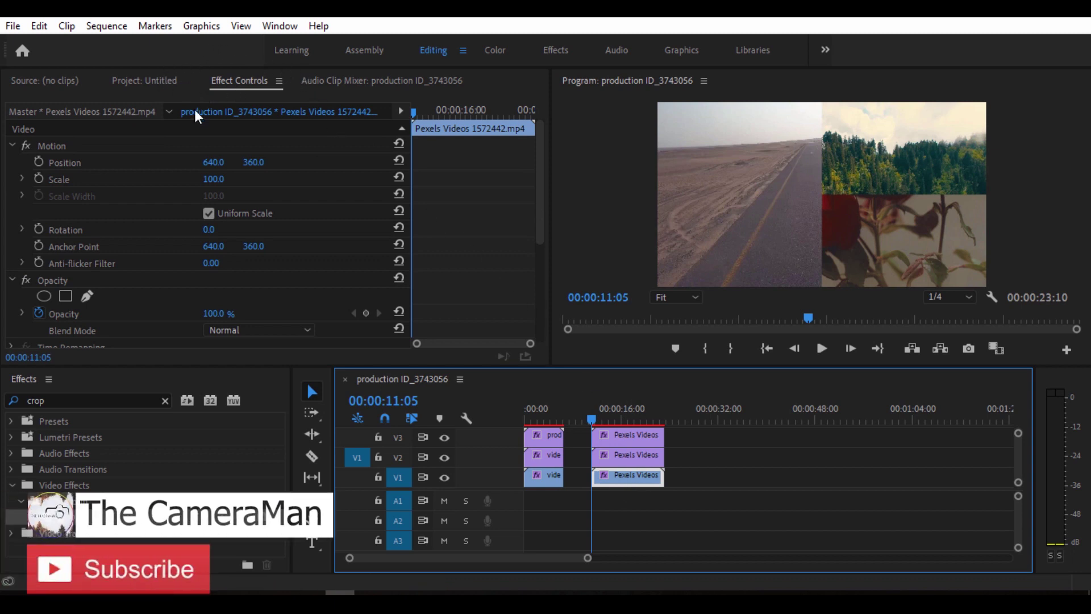
click(213, 166)
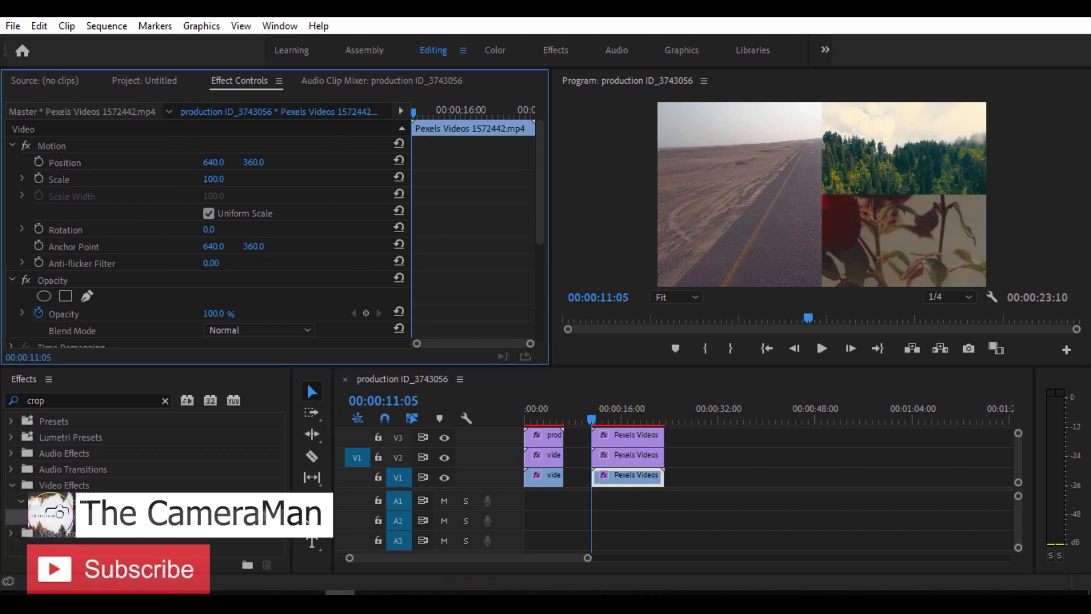
drag(213, 162, 206, 162)
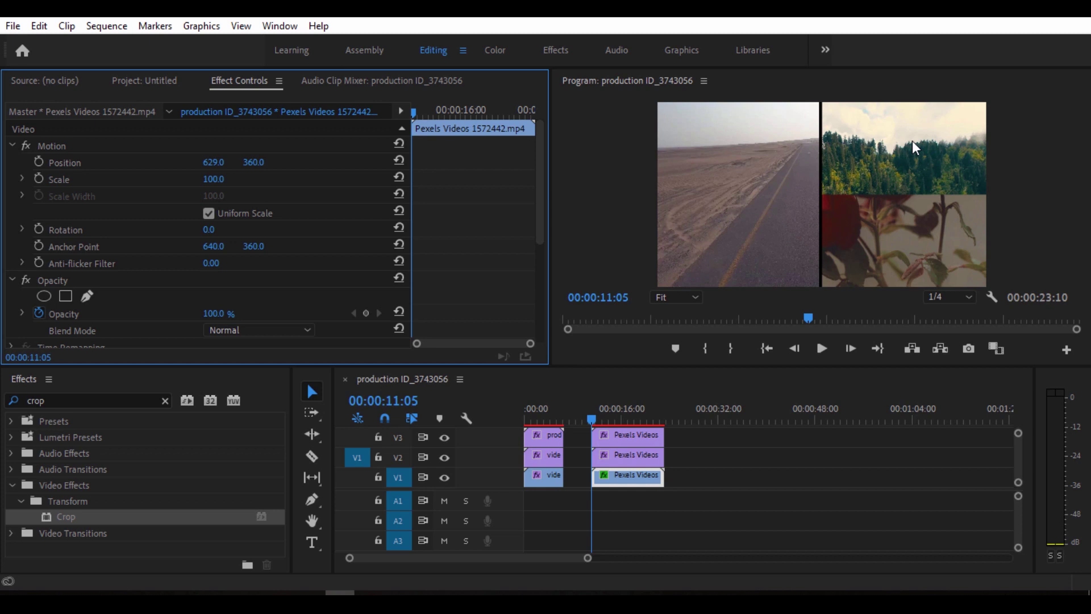
click(632, 454)
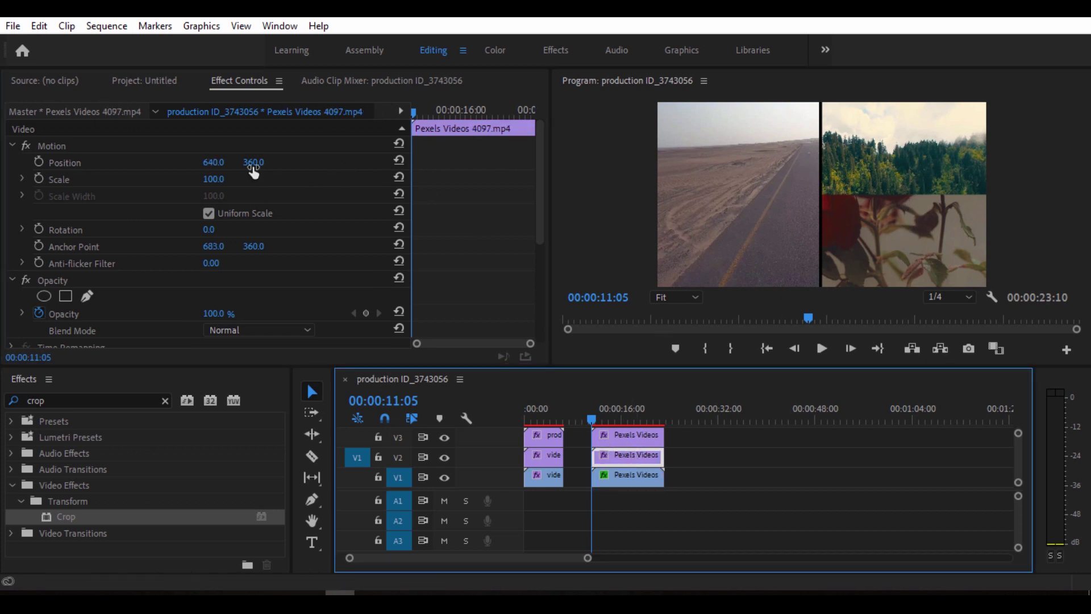
mouse_move(250, 163)
mouse_down()
mouse_move(283, 163)
mouse_move(246, 164)
mouse_up()
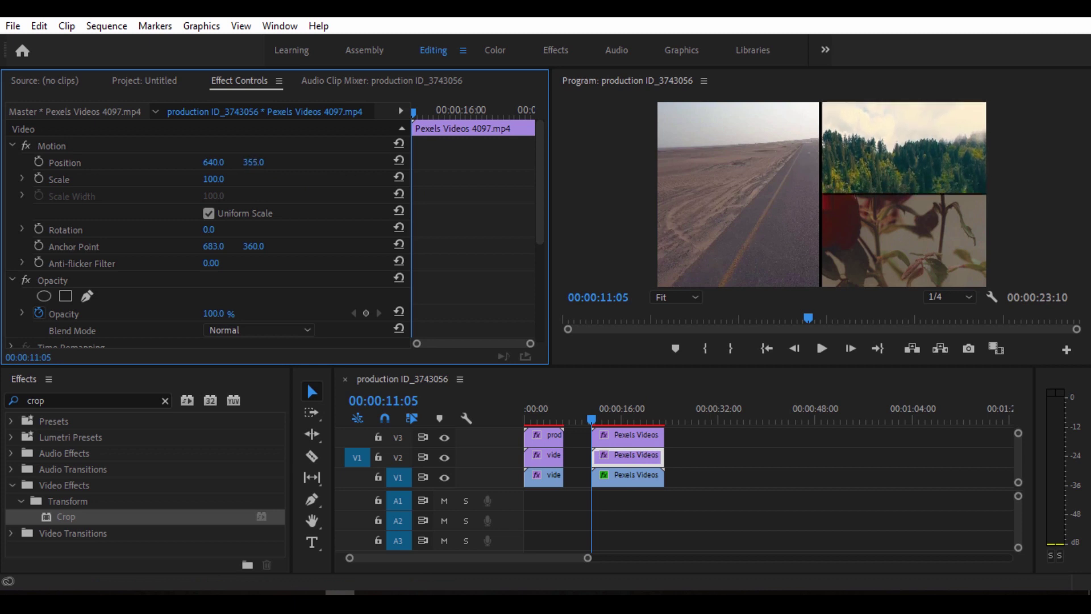
click(629, 437)
drag(247, 162, 253, 161)
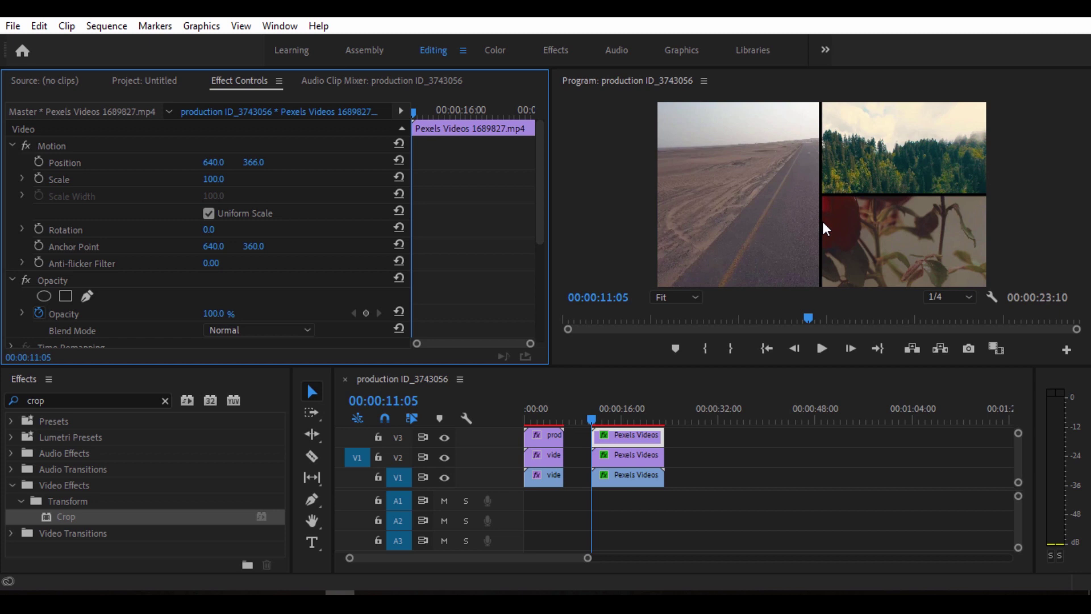
Switch to the Project panel and bring up the bin's context menu.
click(167, 80)
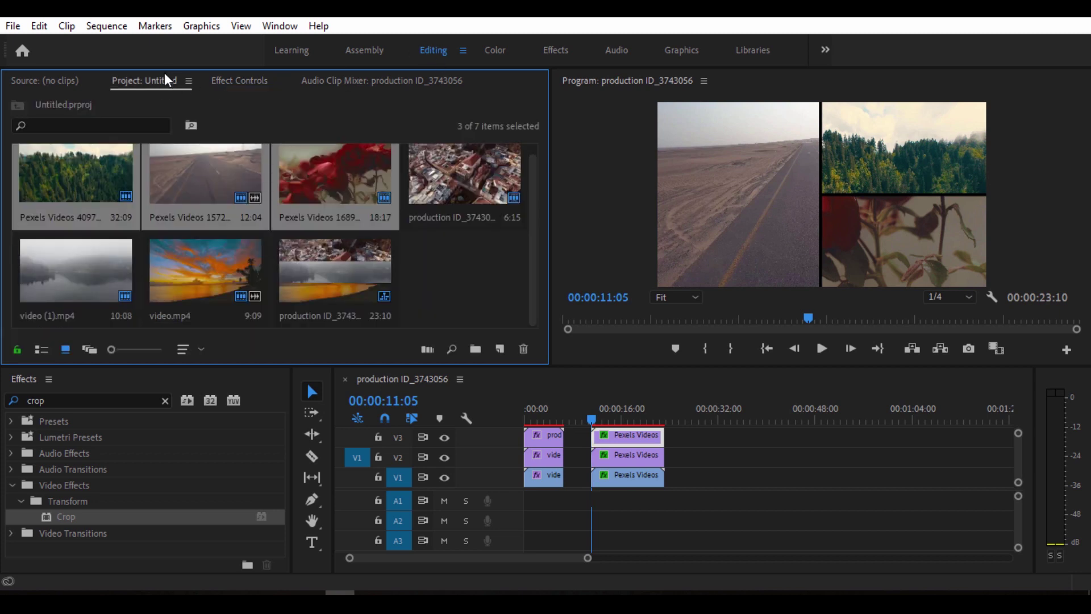
right_click(455, 261)
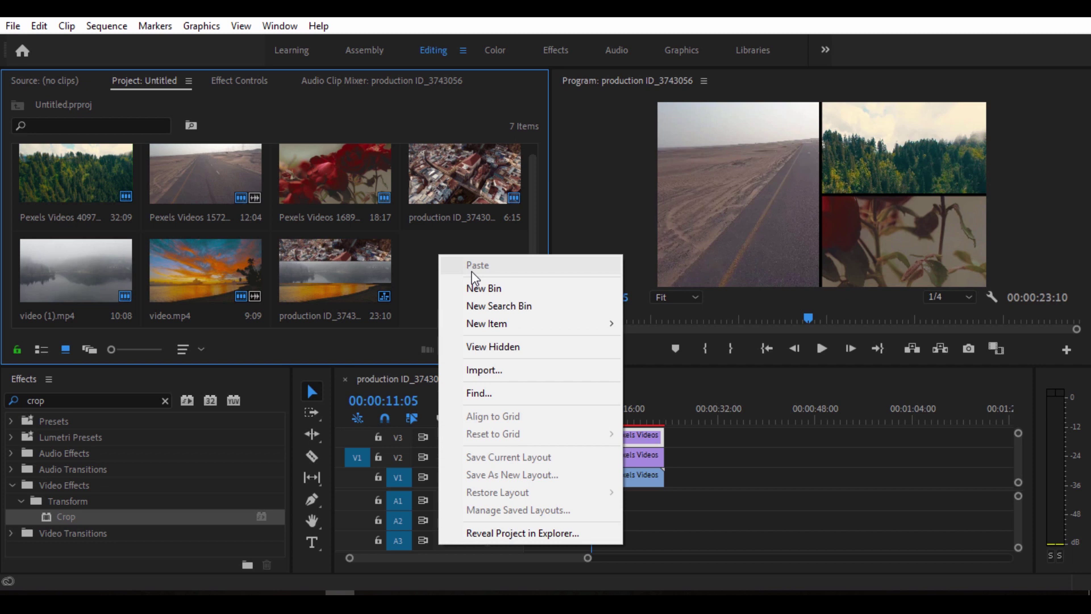
Create a white 1280×720 Color Matte with its default name via New Item.
right_click(425, 236)
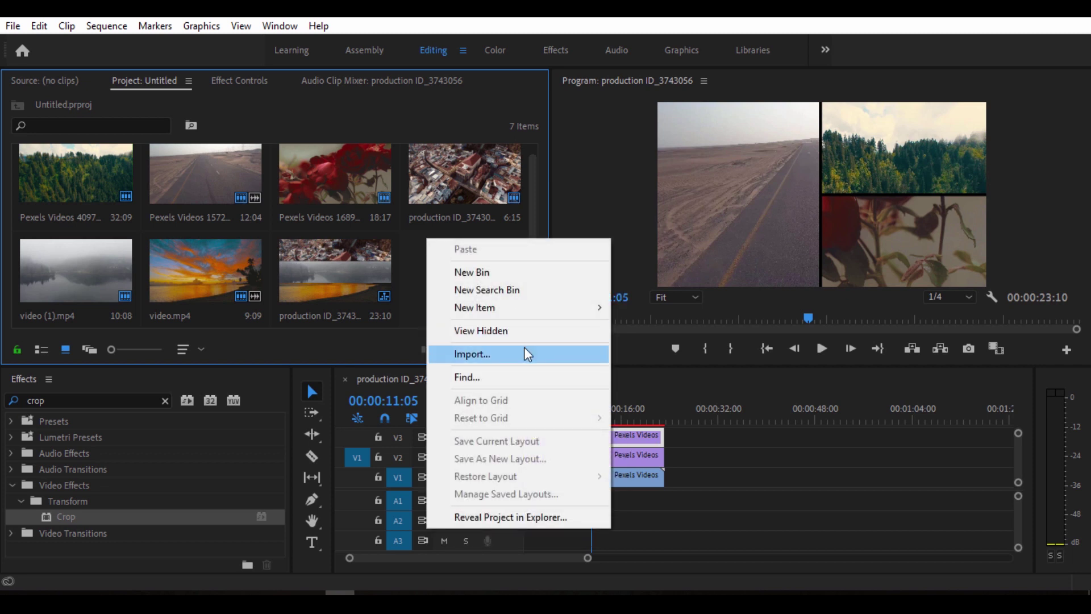
mouse_move(600, 306)
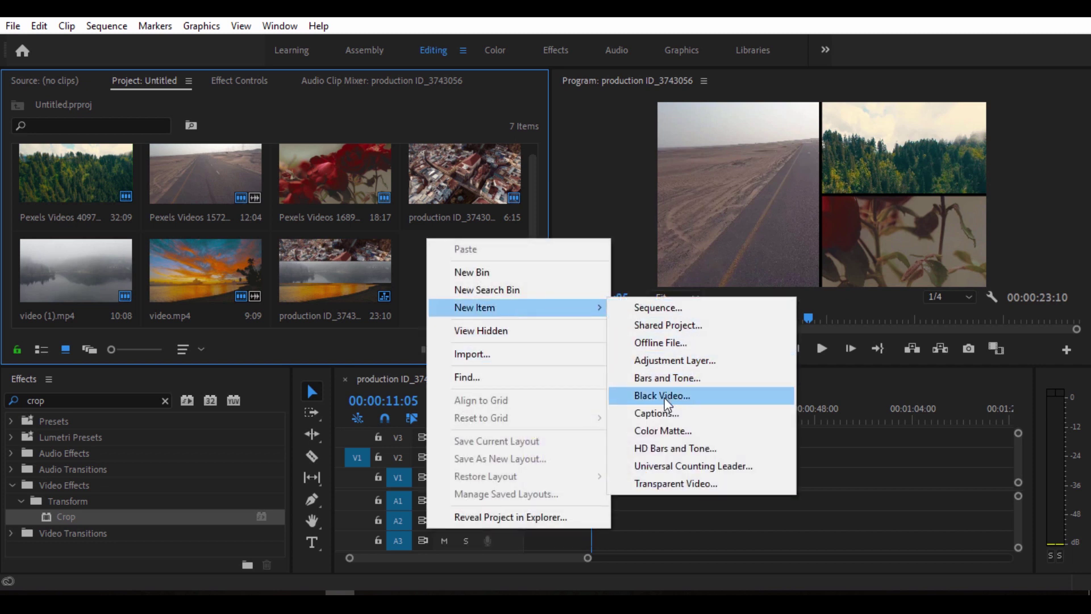
click(659, 430)
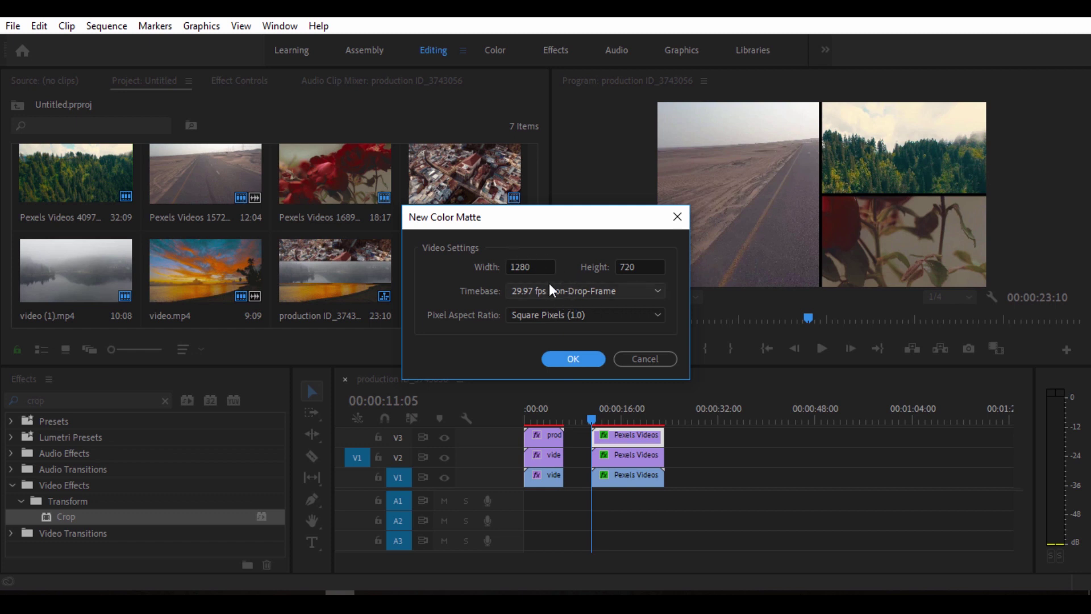
click(567, 358)
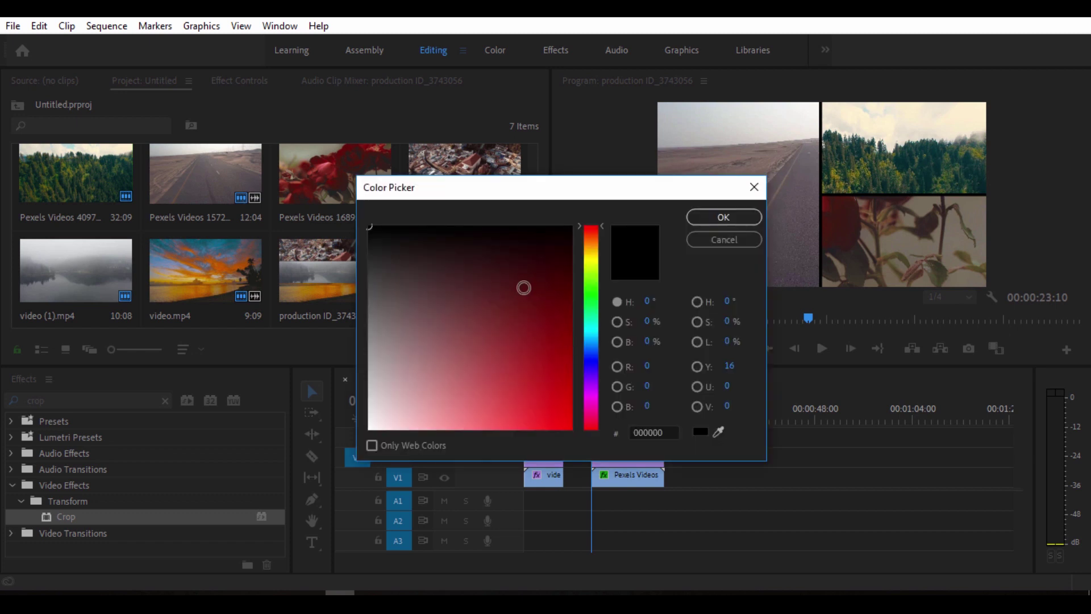
mouse_move(524, 288)
mouse_down()
mouse_move(506, 263)
mouse_move(290, 482)
mouse_up()
click(702, 217)
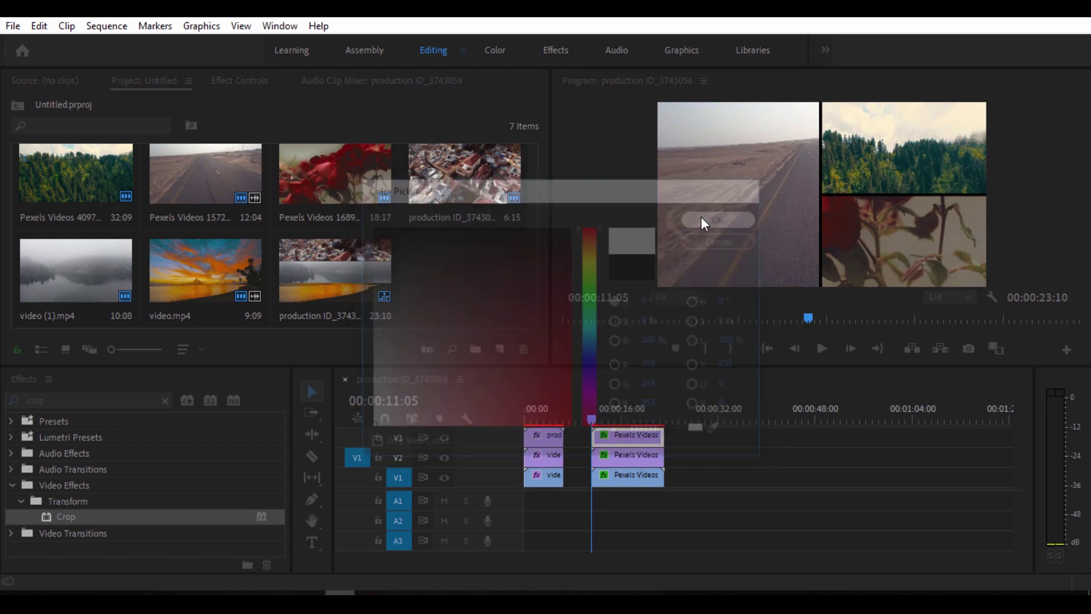
click(499, 333)
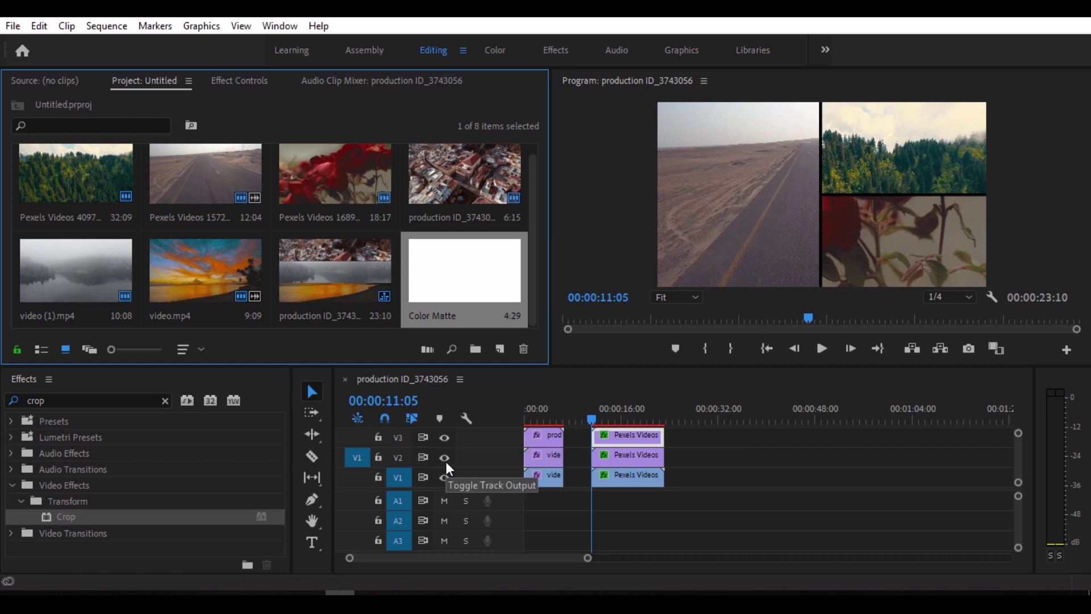
Add a fourth video track to the sequence.
right_click(490, 436)
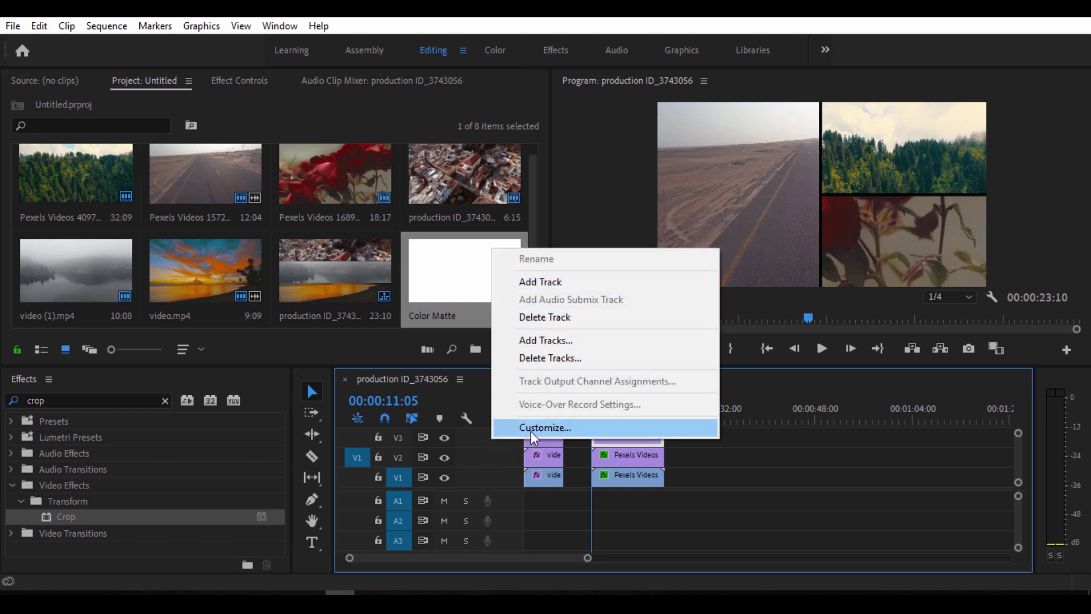
click(513, 503)
right_click(506, 511)
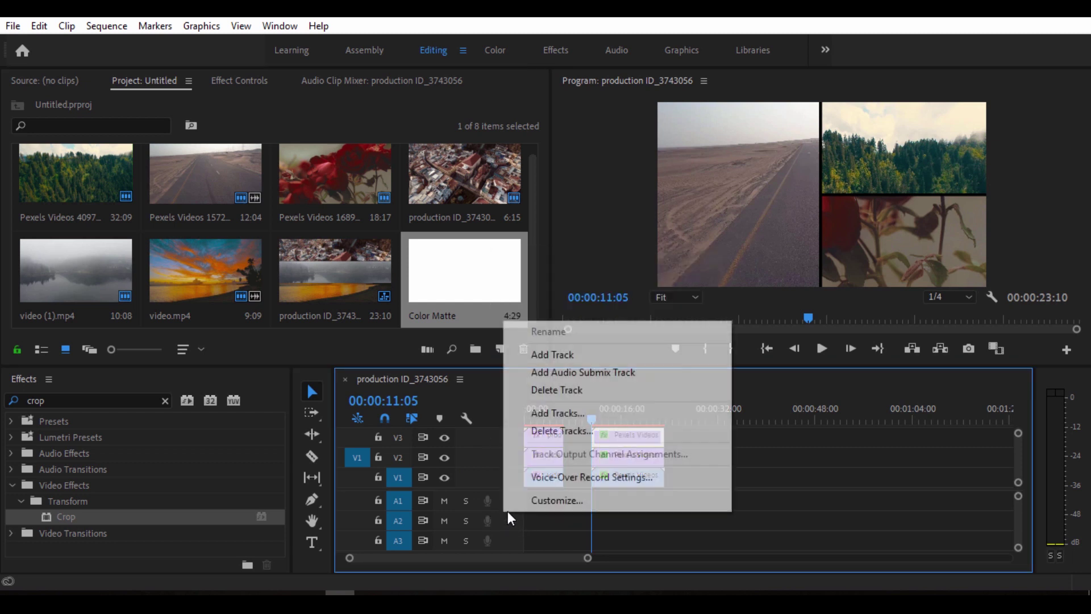
click(475, 445)
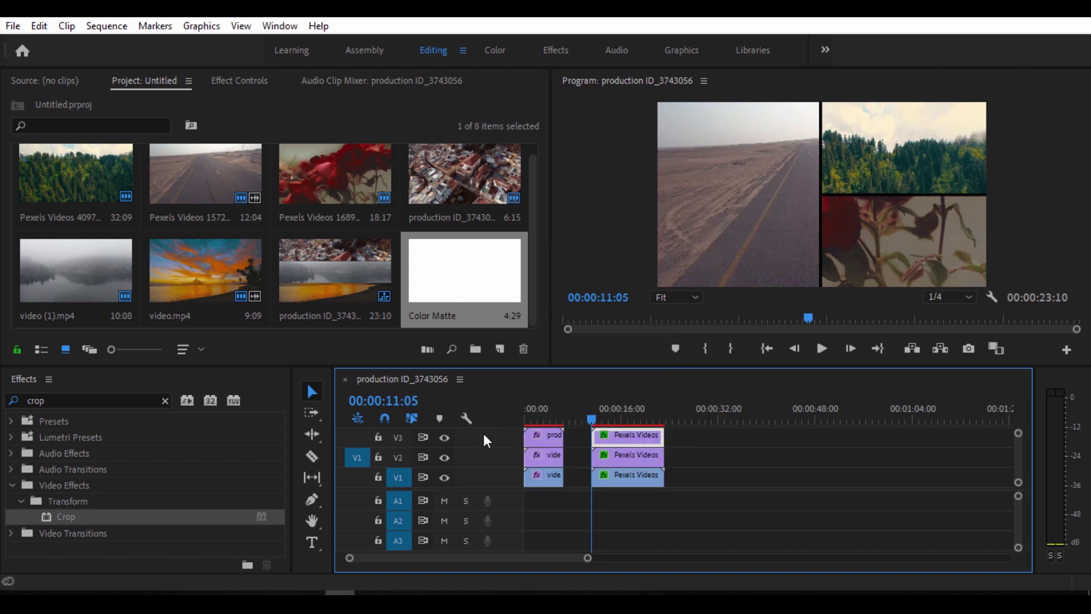
right_click(481, 439)
click(555, 287)
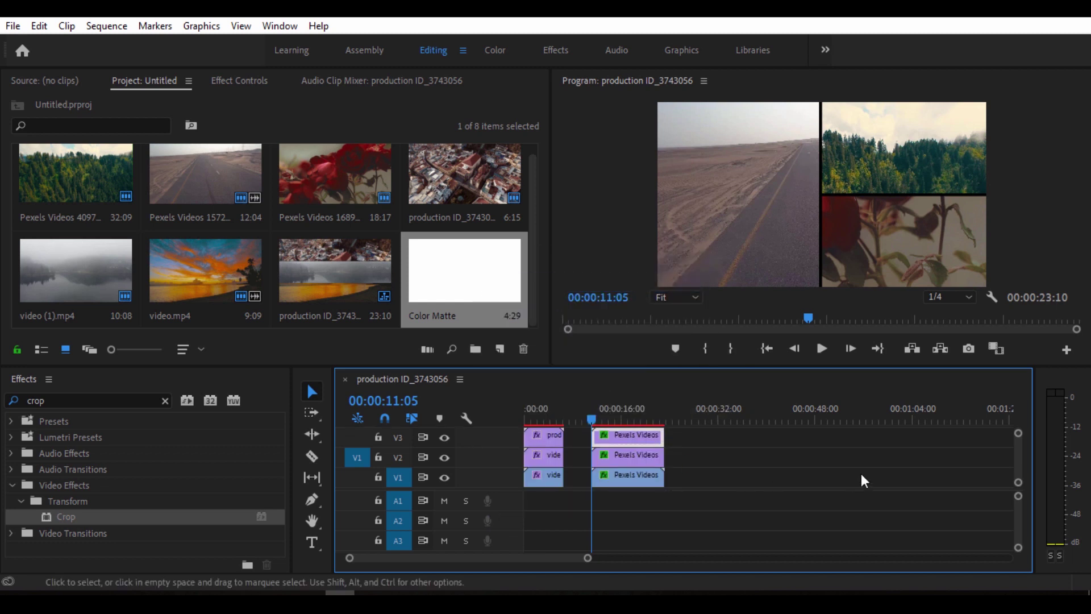
Lift the three grid clips up one track and drop the Color Matte onto V1.
drag(1020, 436, 1018, 430)
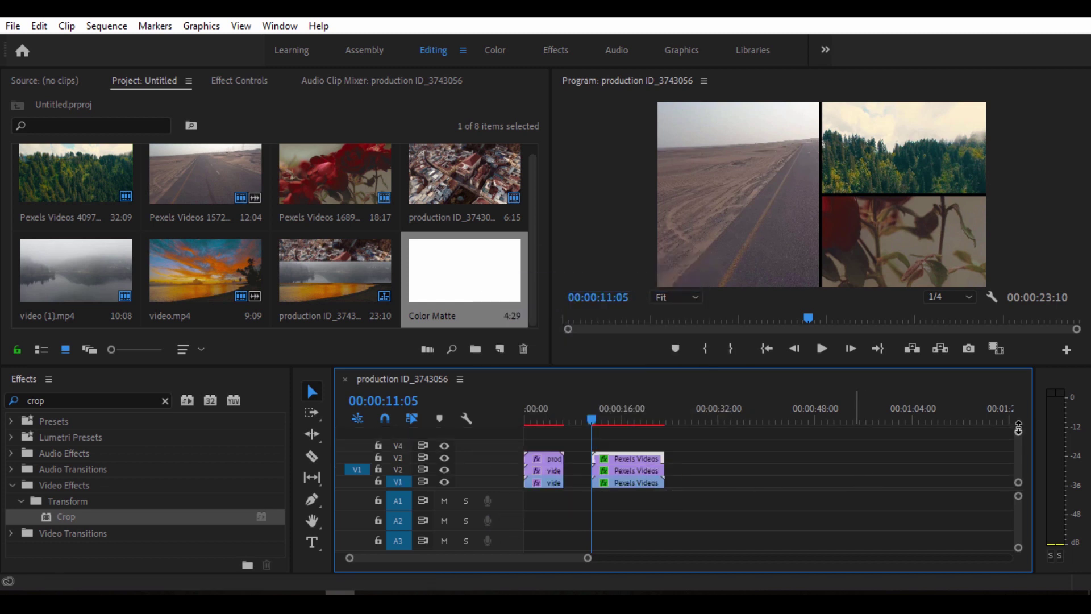
mouse_move(640, 441)
mouse_down()
mouse_move(668, 487)
mouse_move(655, 455)
mouse_up()
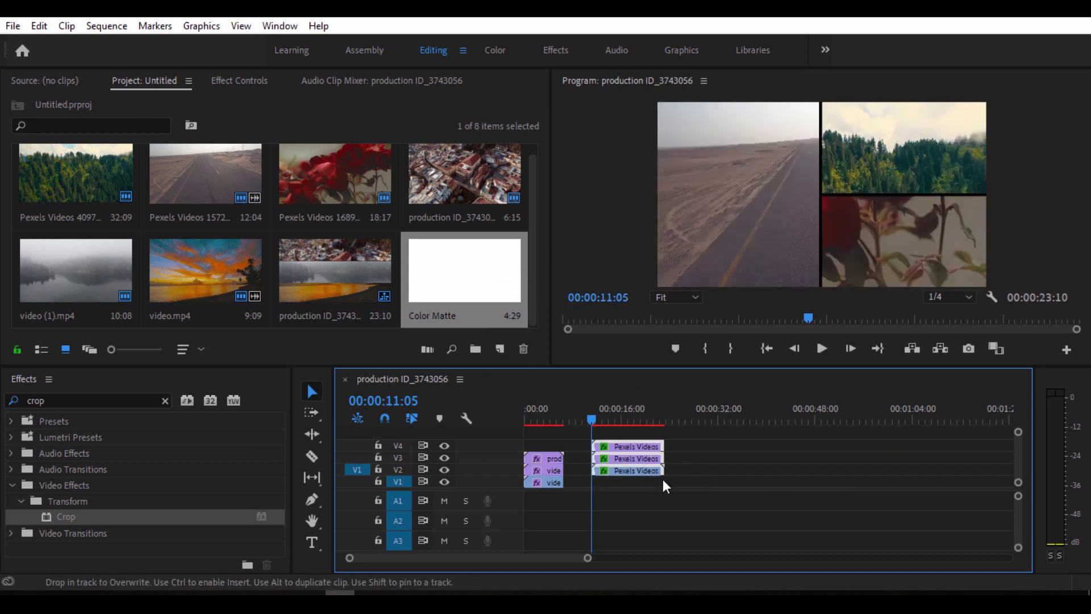
click(659, 478)
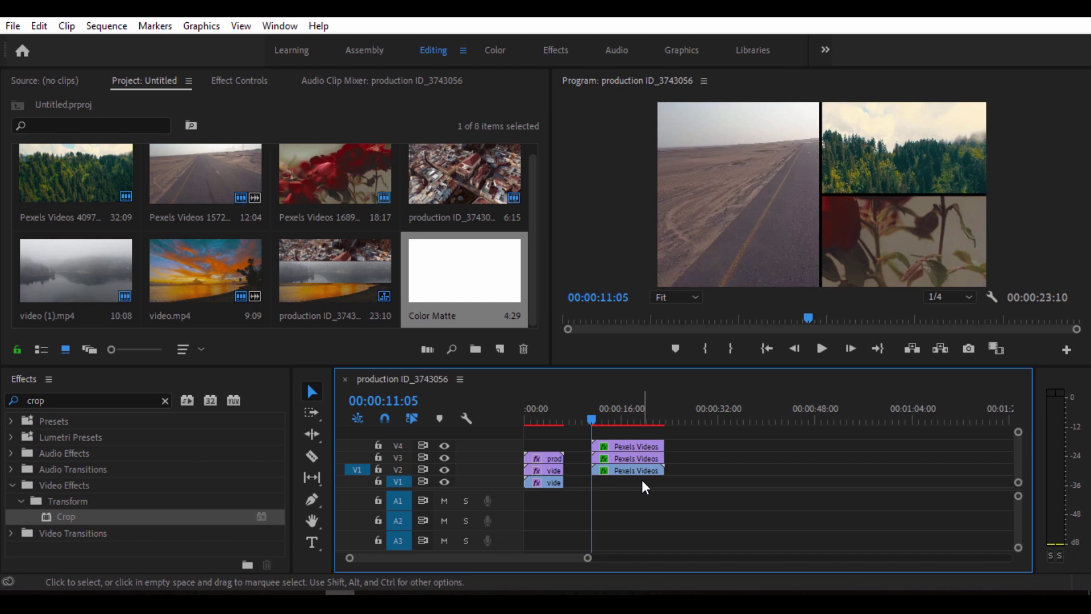
drag(465, 270, 663, 476)
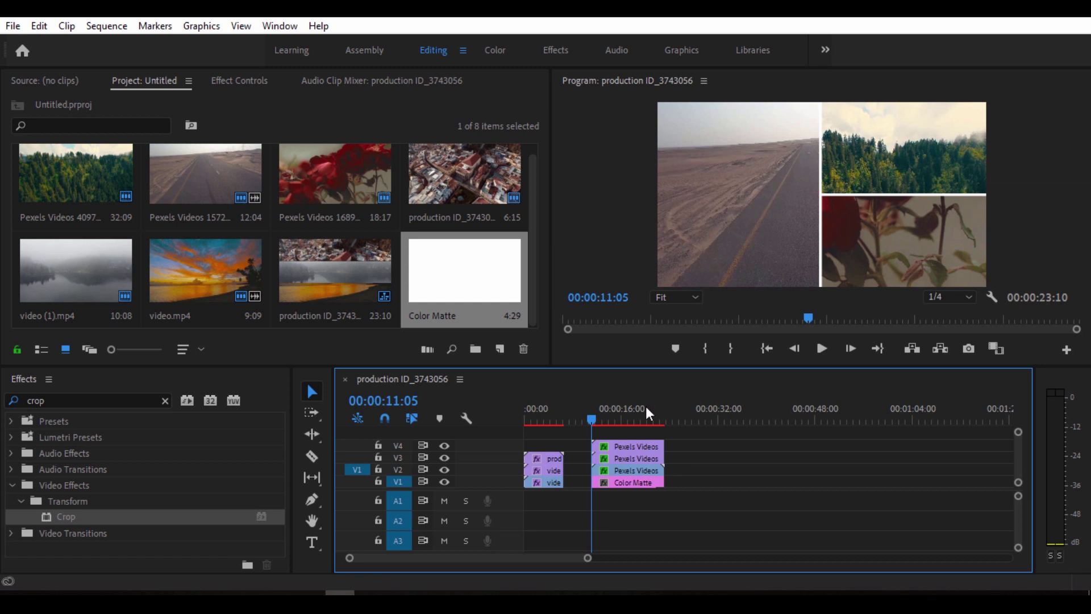
Preview the grid at 00:00:14:11, then marquee-select all four grid clips.
drag(602, 412, 611, 413)
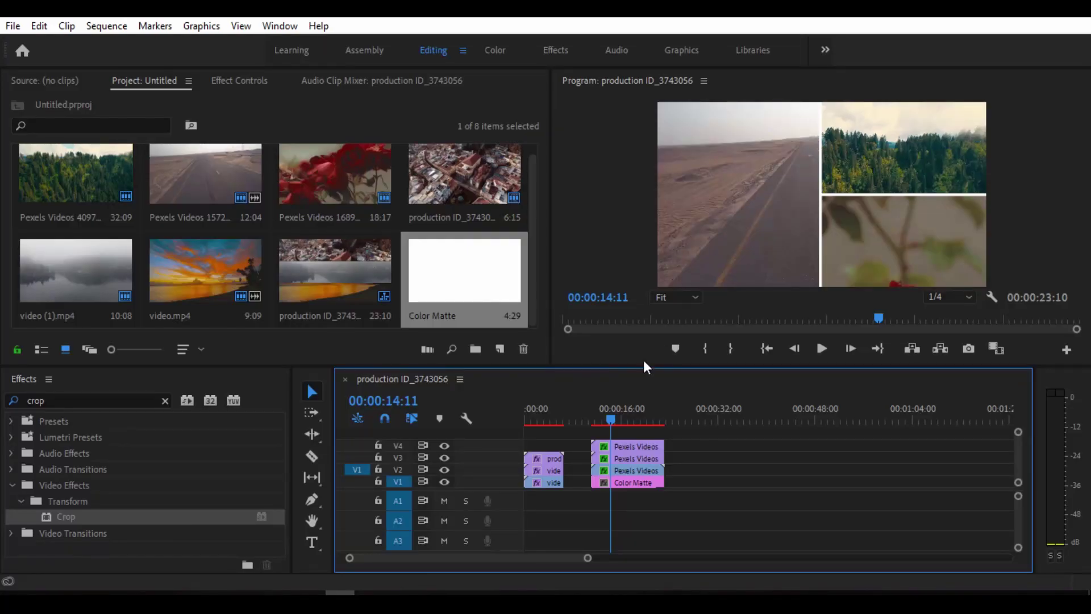
drag(690, 483, 738, 444)
Duplicate the grid group to around 00:00:28, select its road clip, and hide V4 and V3.
drag(611, 419, 696, 421)
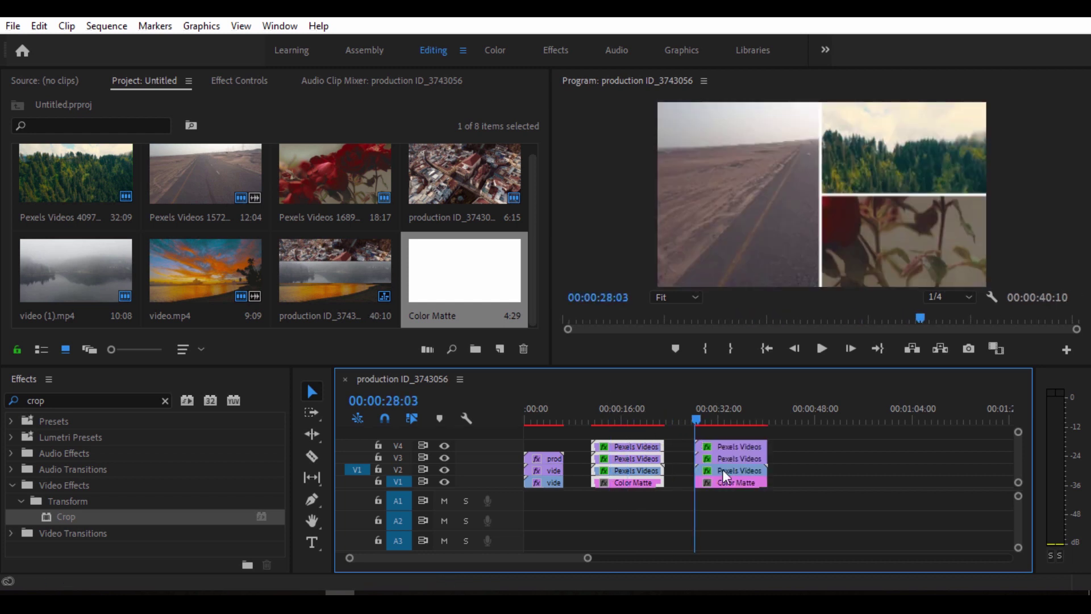
click(721, 469)
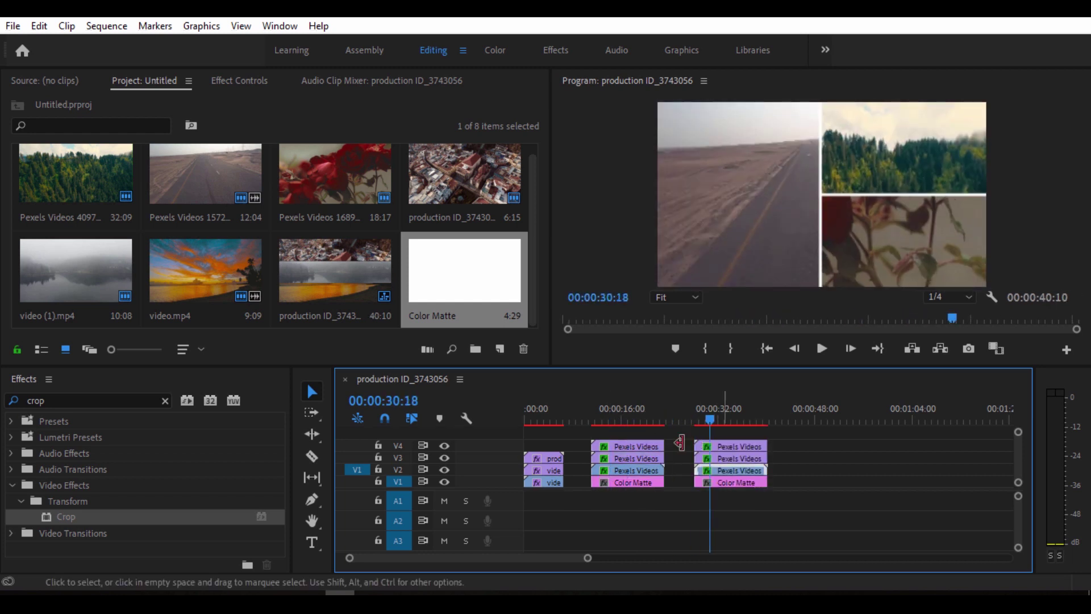
click(445, 447)
click(444, 456)
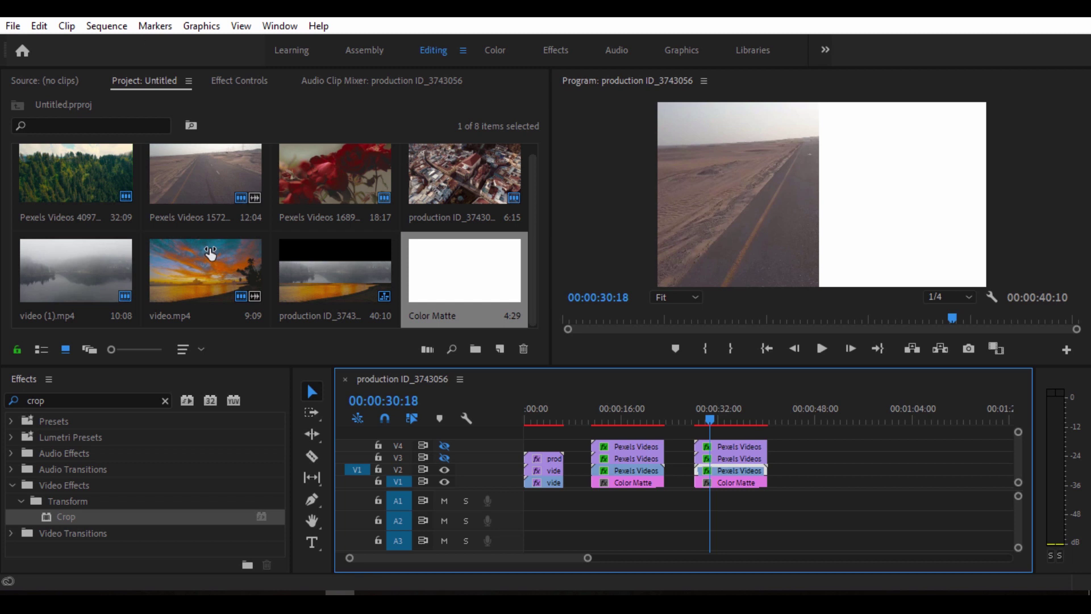
Change the copied road clip's crop to Right 0% and Left 50%.
key(shift+5)
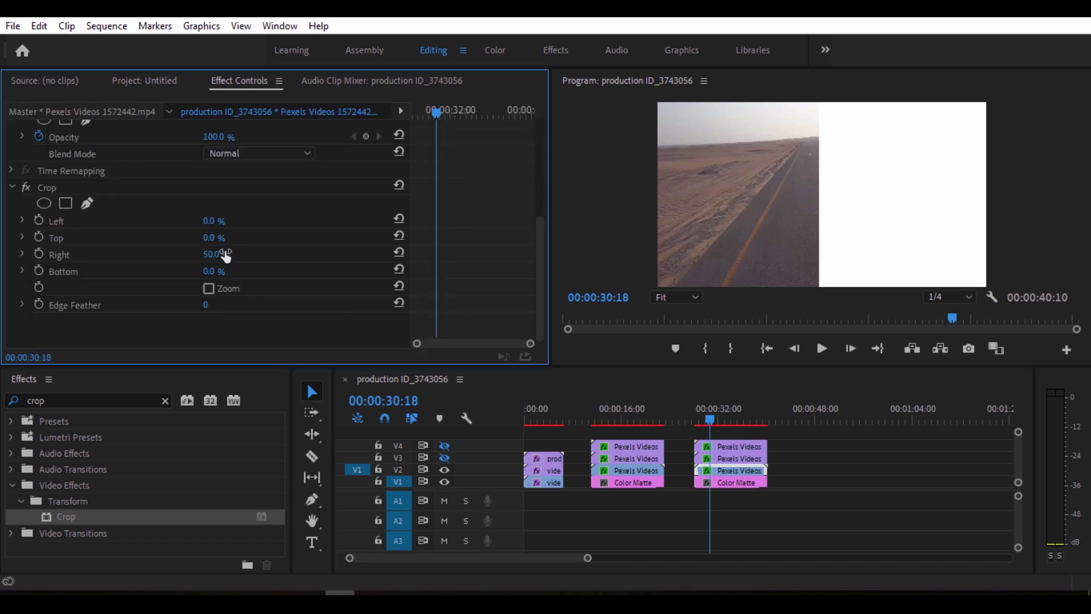
drag(226, 256, 346, 238)
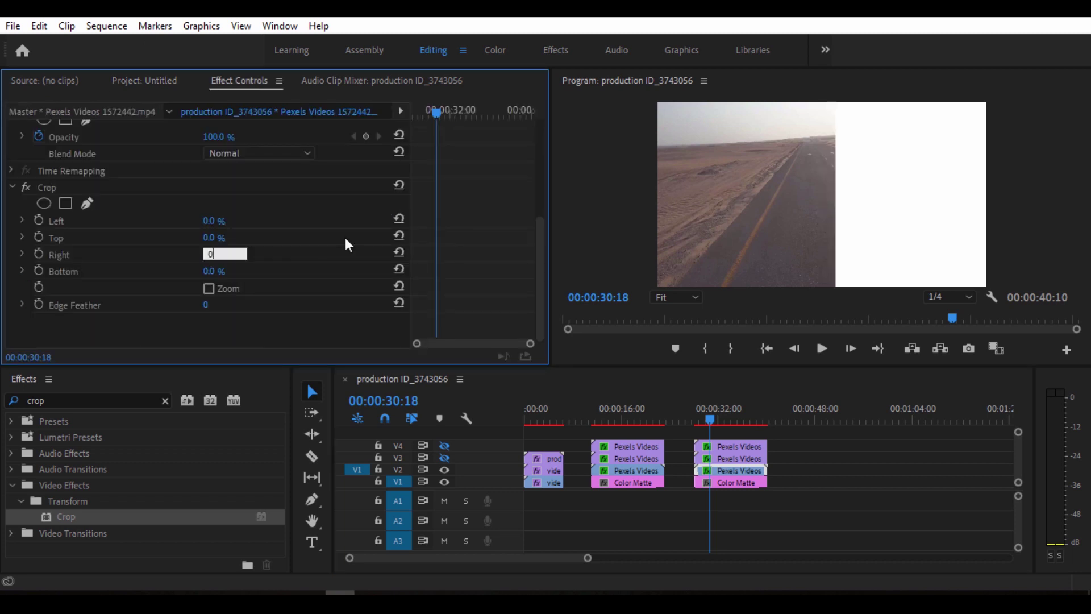
text(0)
key(Return)
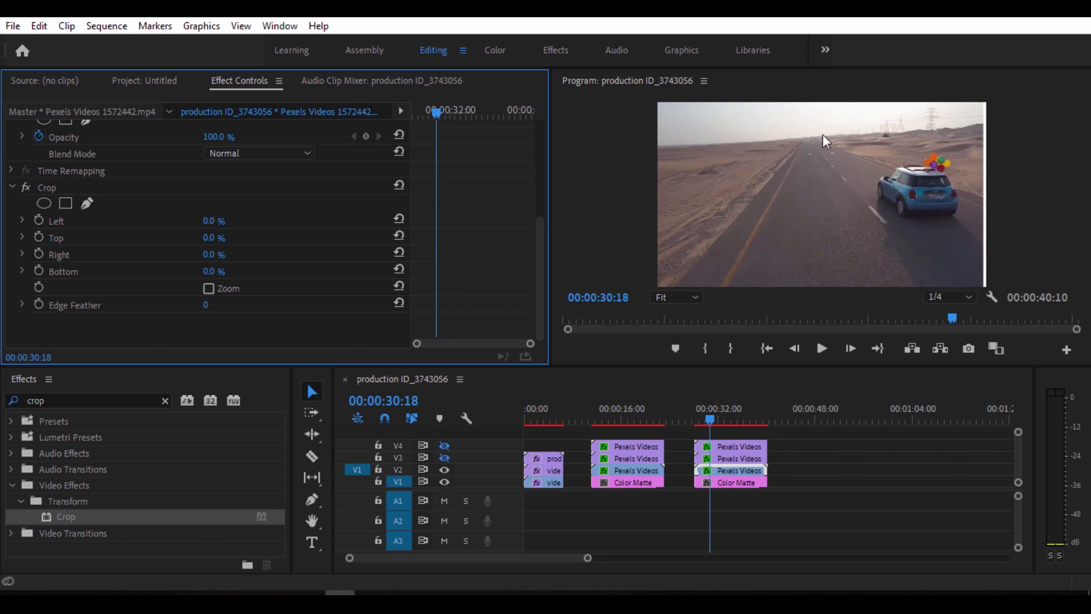
click(212, 220)
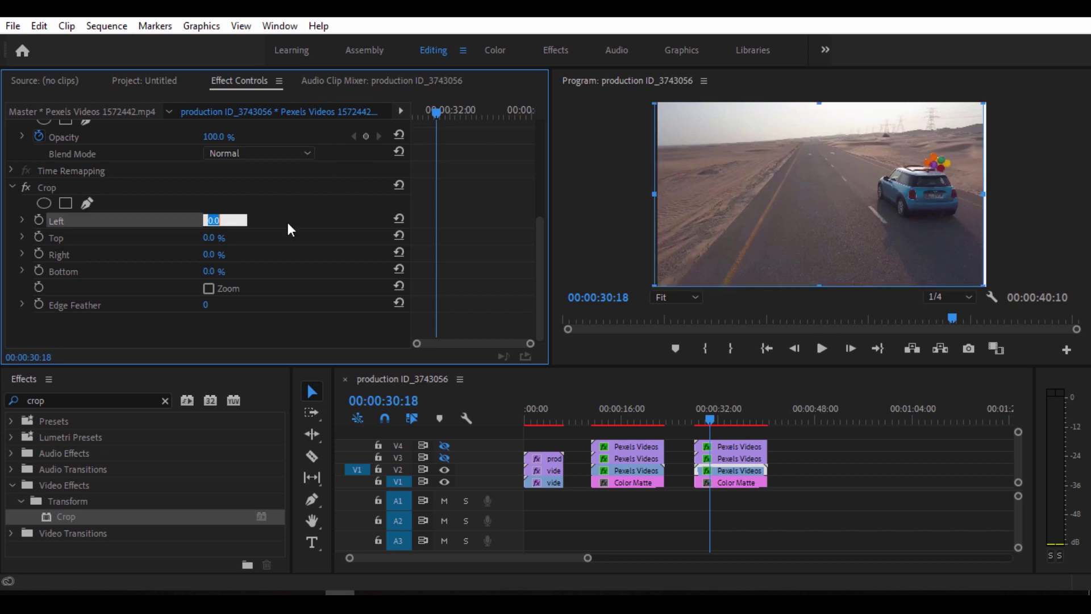
text(50)
key(Return)
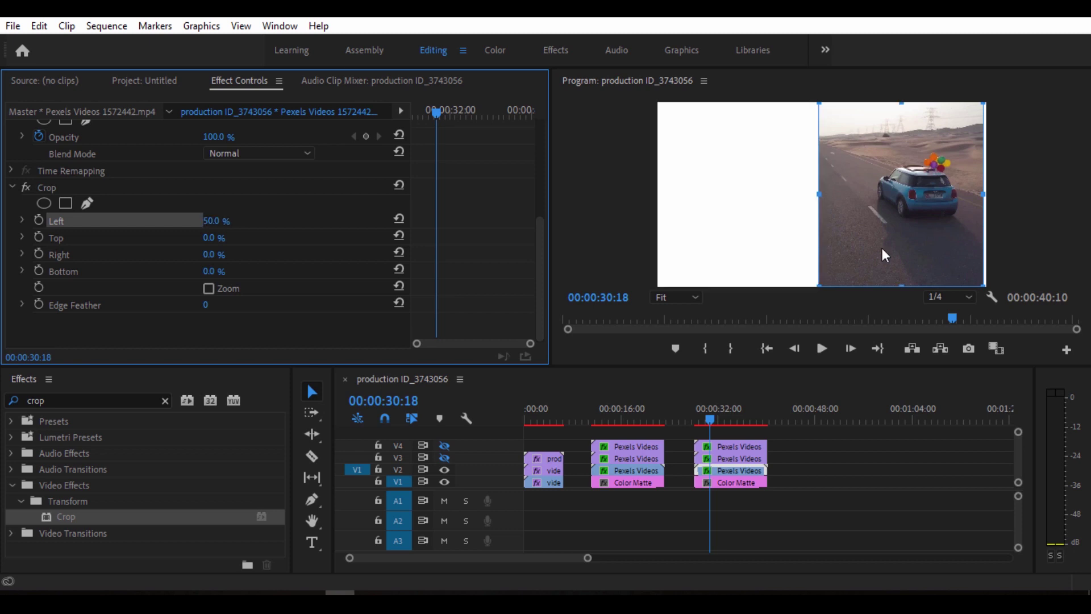
Slide the road clip left to Motion Position X of about -1.
click(818, 475)
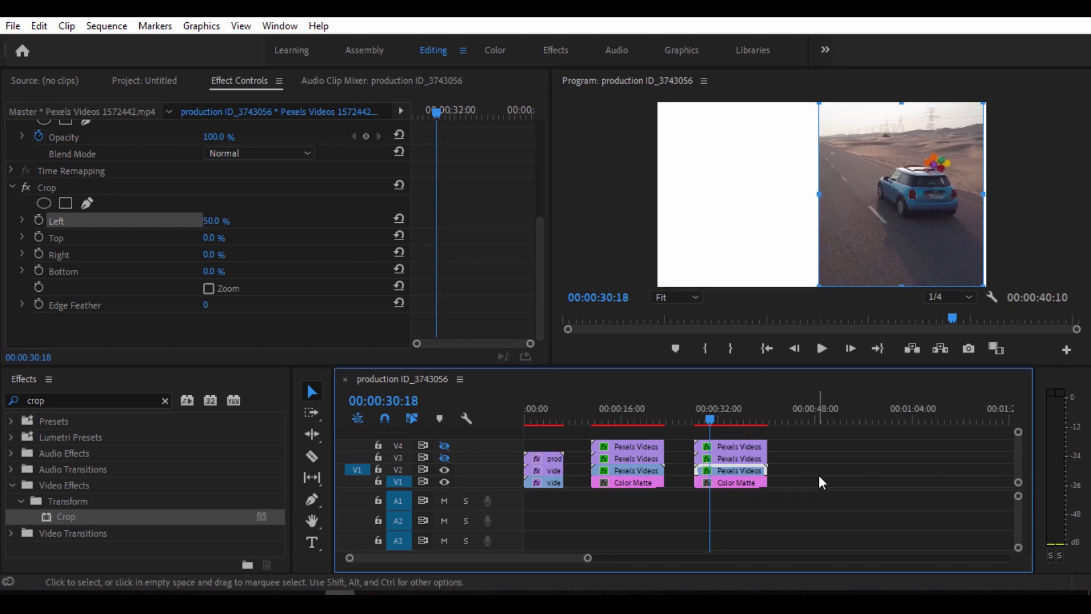
click(749, 467)
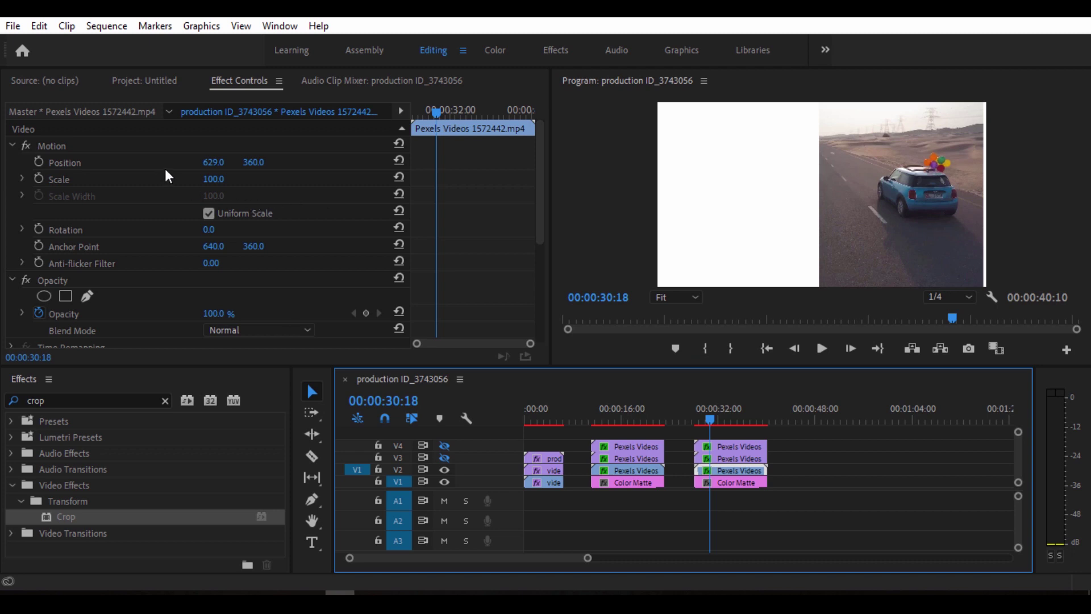
drag(213, 162, 6, 162)
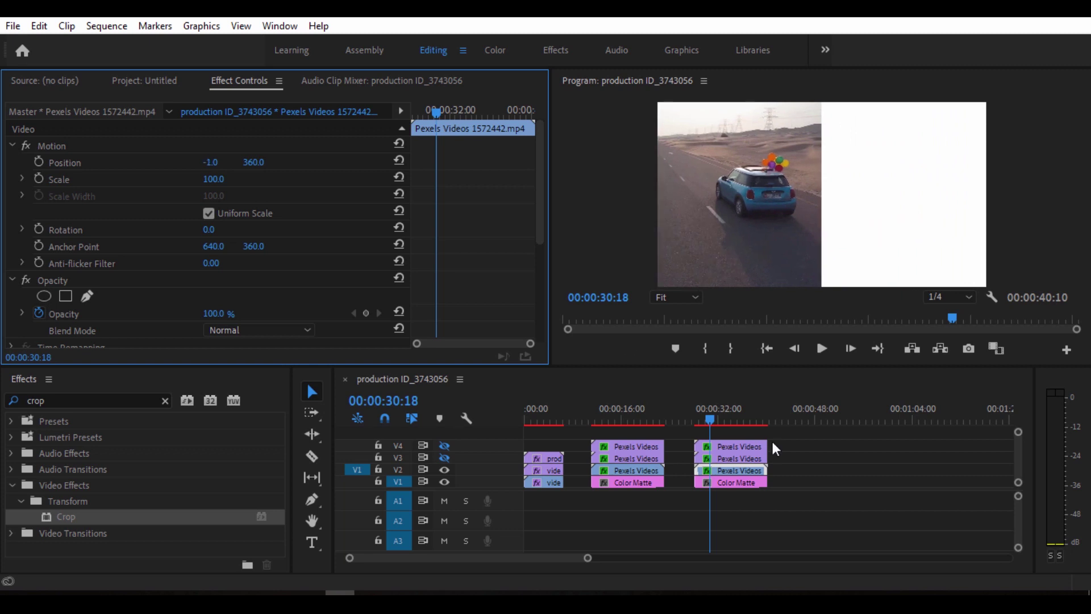
Show V3 and V4 again and set the road clip's Position X to -9.
click(443, 458)
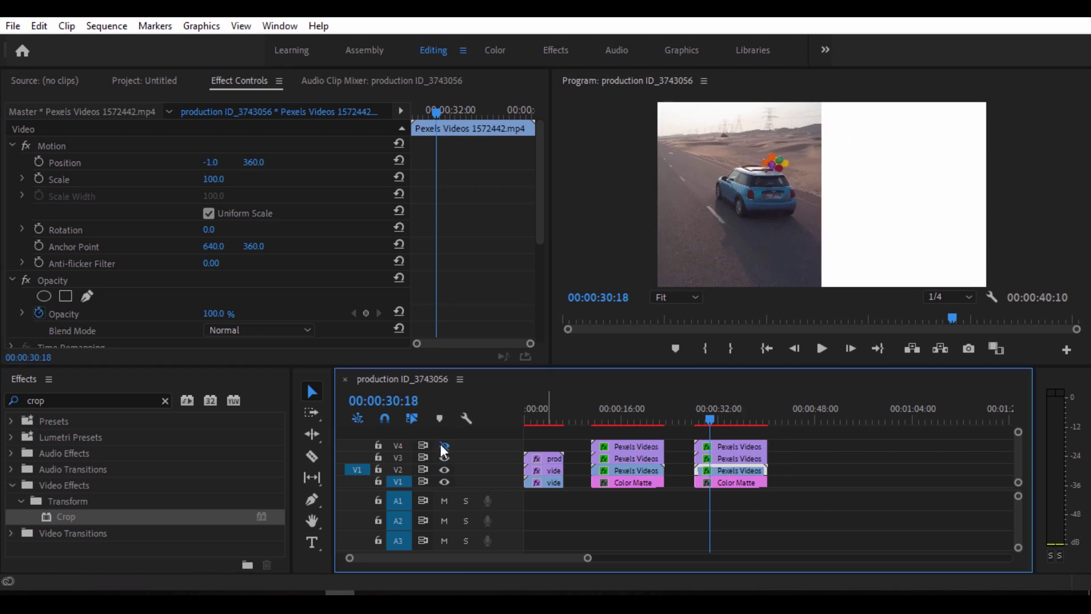
click(444, 446)
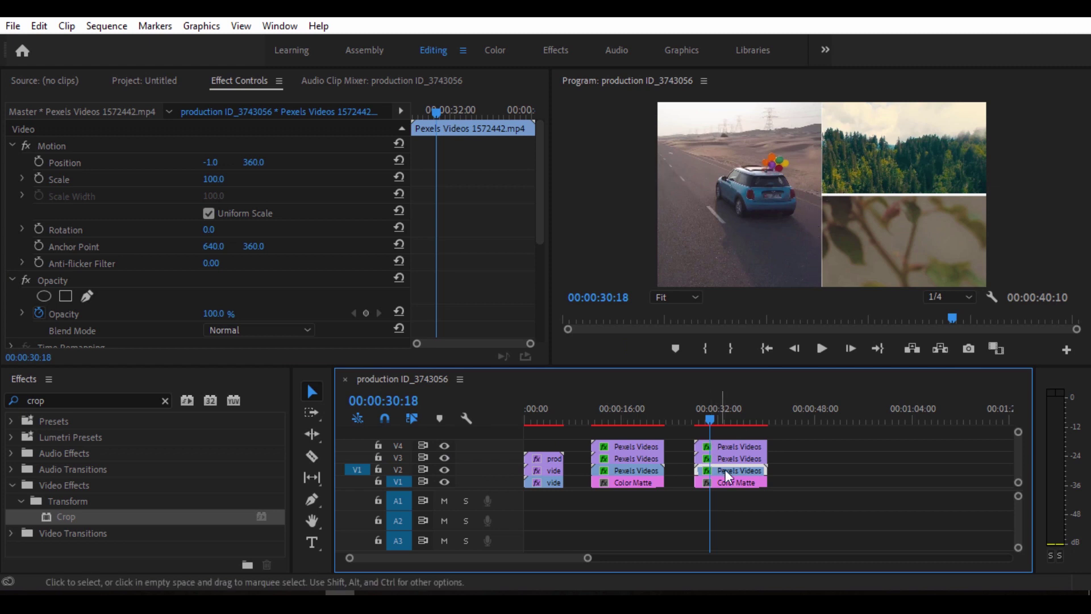
click(213, 162)
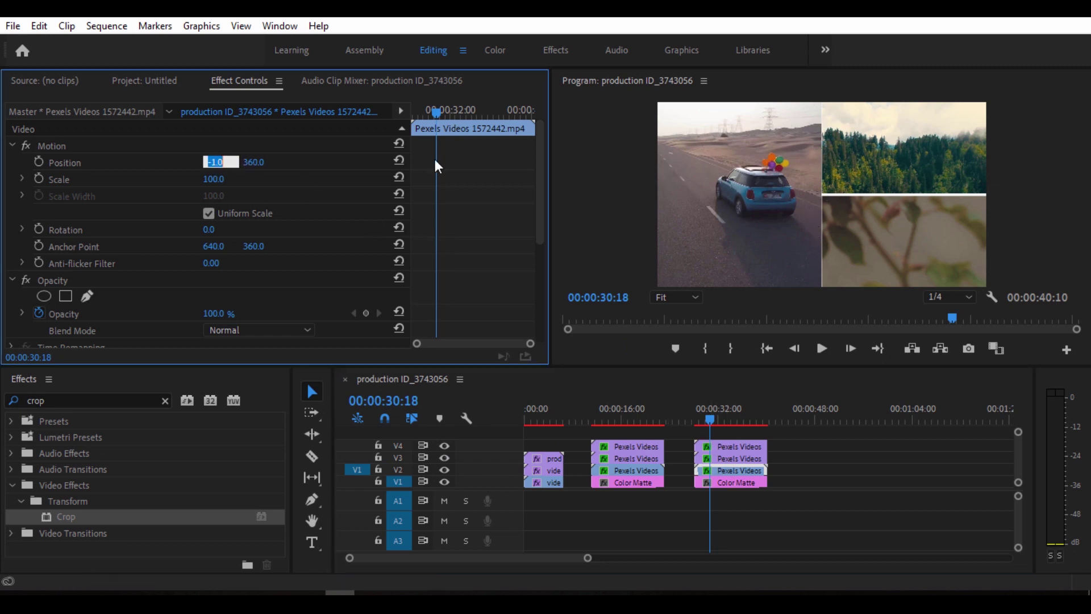
text(-6)
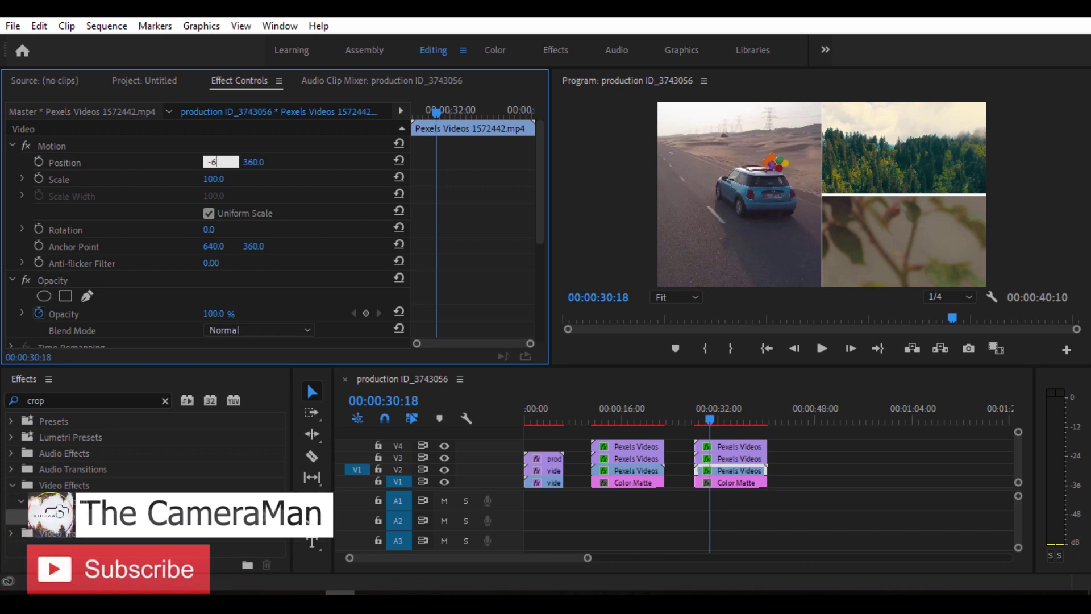
key(Return)
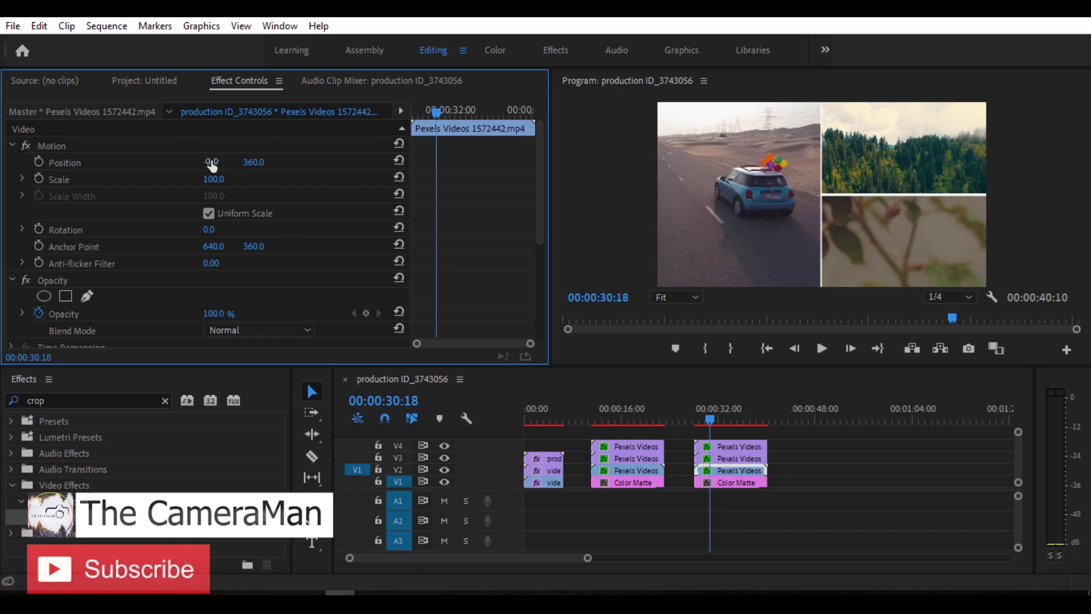
click(212, 163)
text(-9)
key(Return)
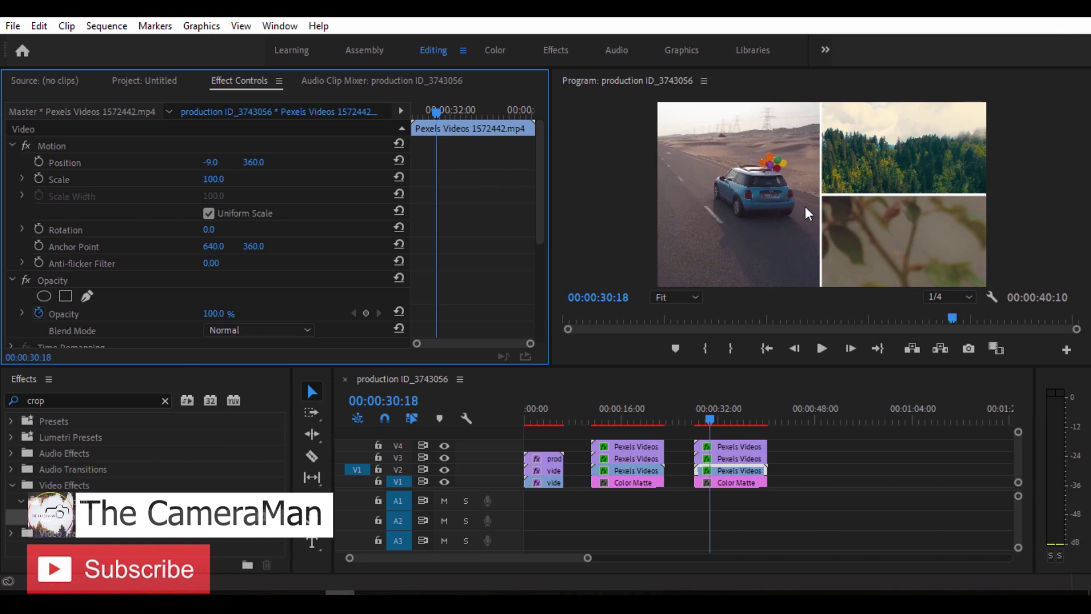